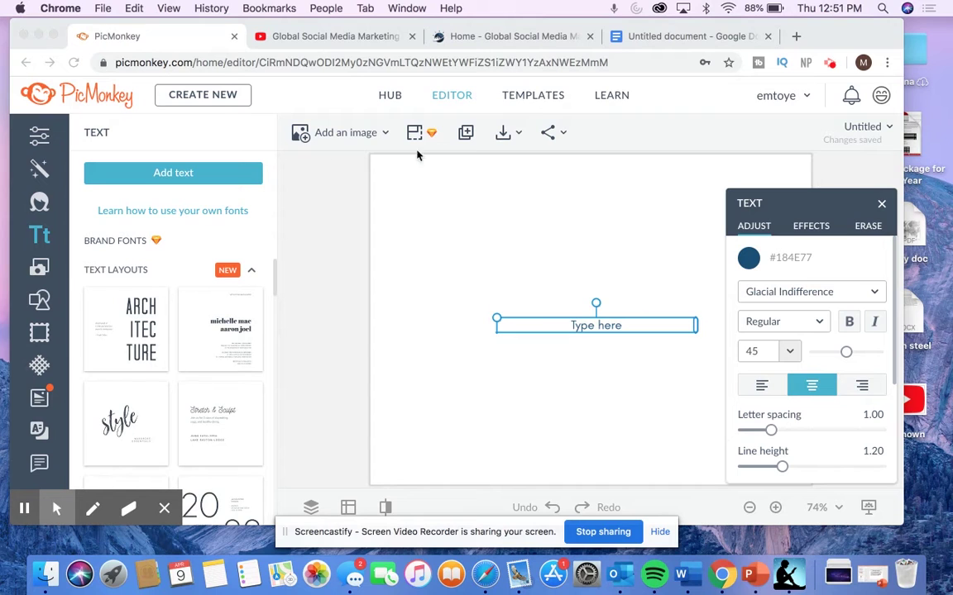
Open the template library and search it for YouTube Cover templates.
{"action": "left_click", "coordinate": [531, 93]}
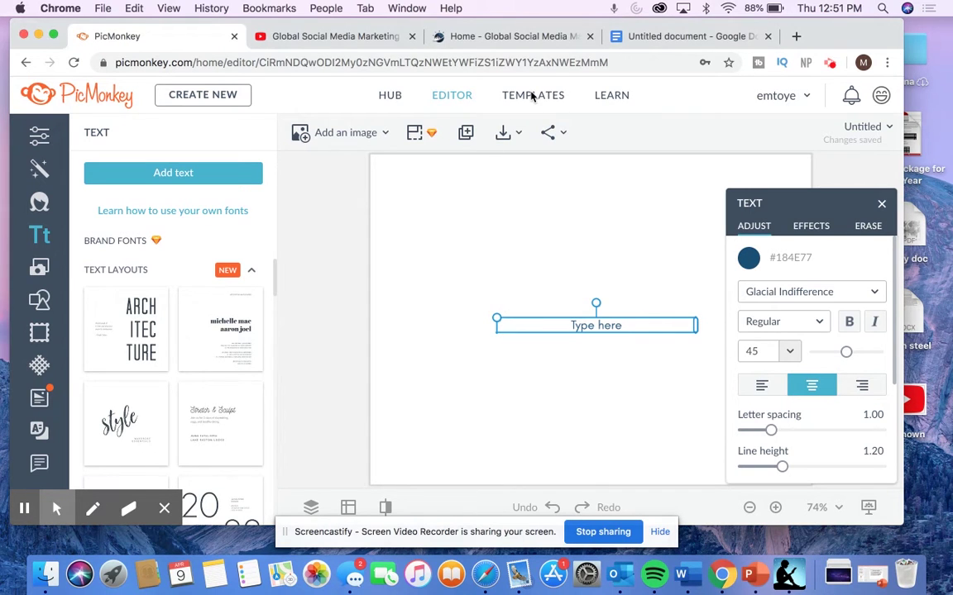
{"action": "left_click", "coordinate": [532, 96]}
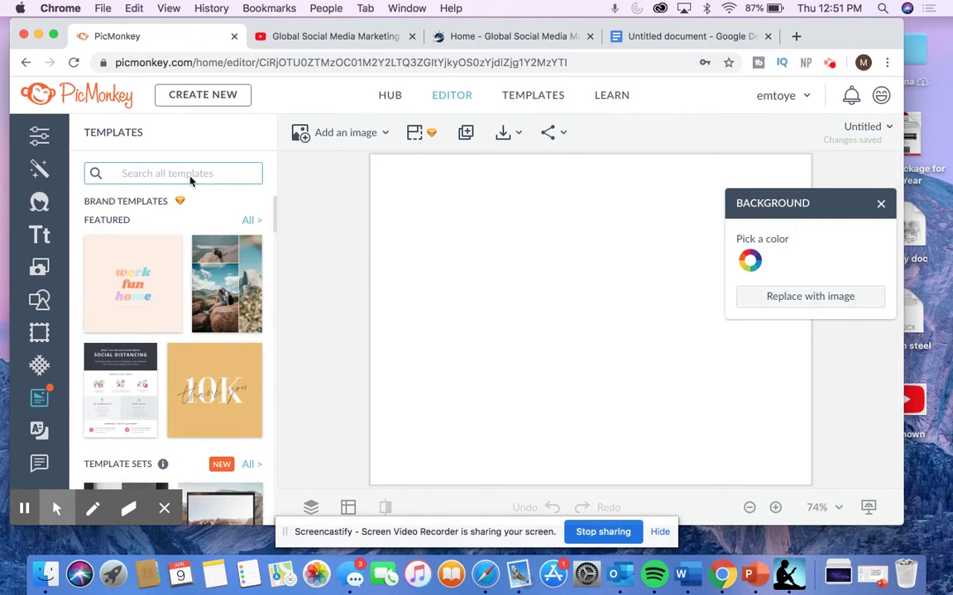
{"action": "left_click", "coordinate": [186, 175]}
{"action": "scroll", "coordinate": [191, 318], "scroll_direction": "down", "scroll_amount": 3}
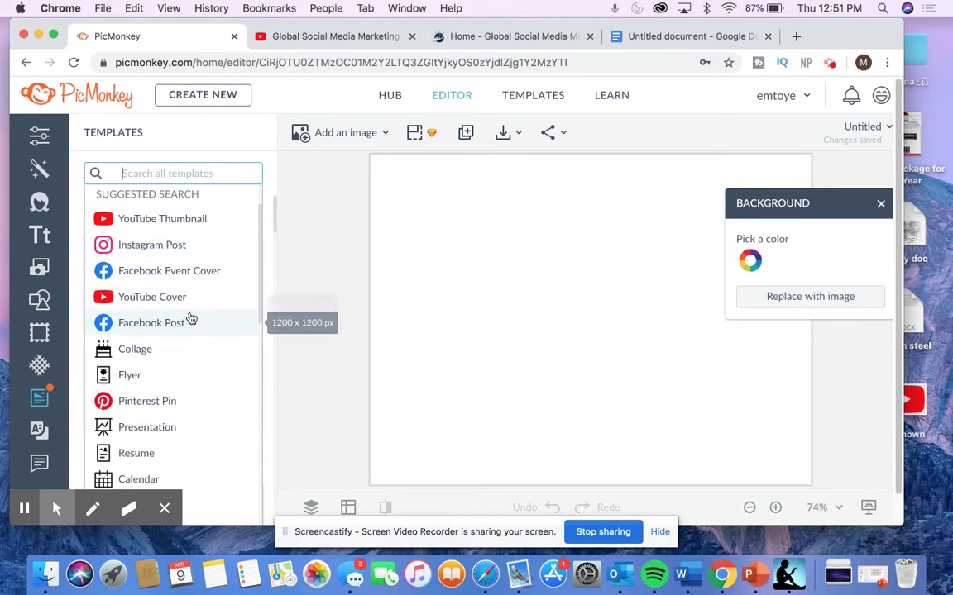
{"action": "scroll", "coordinate": [191, 319], "scroll_direction": "up", "scroll_amount": 2}
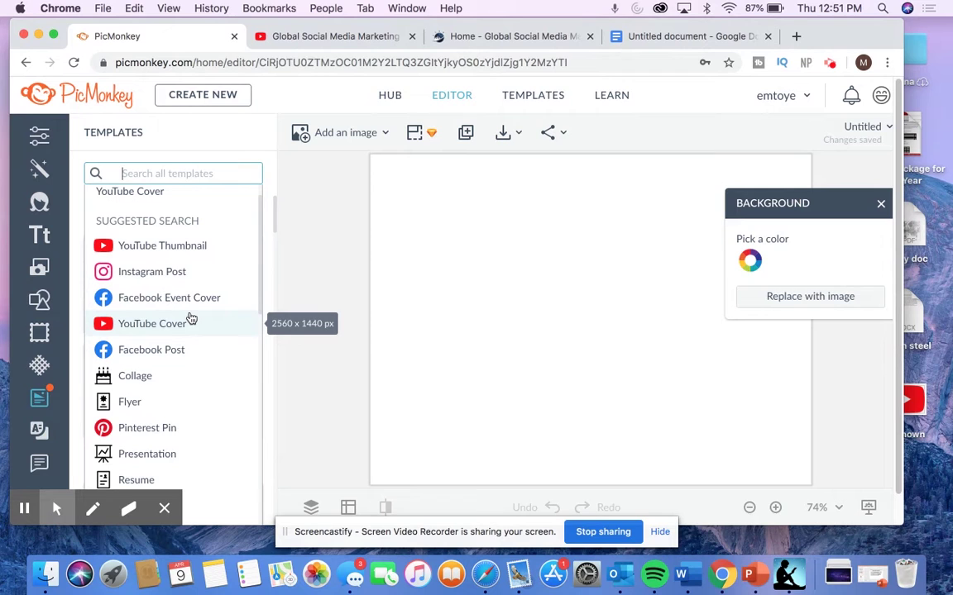
{"action": "left_click", "coordinate": [182, 327]}
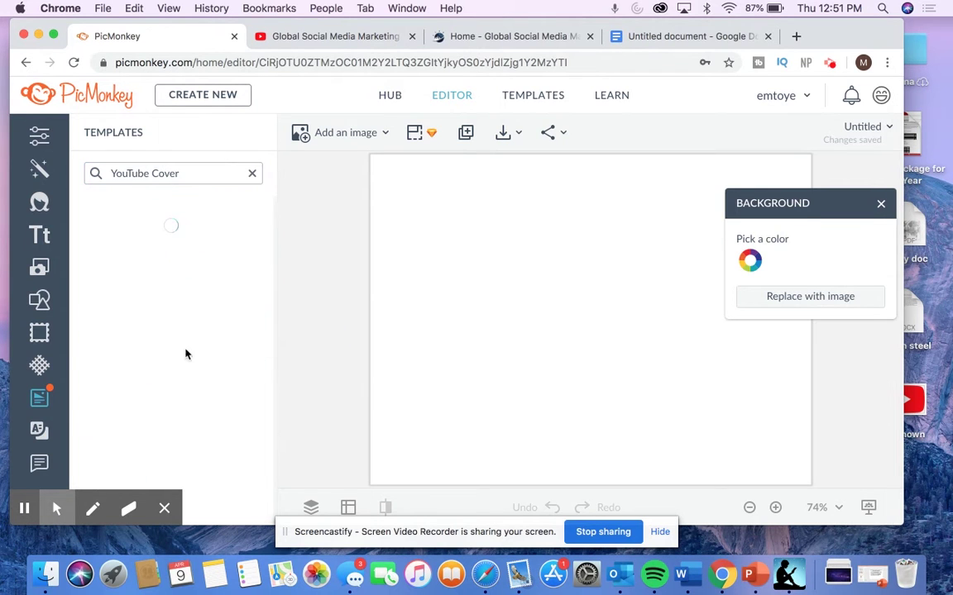
Browse the YouTube Cover templates and check the existing banner on the Global Social Media Marketing YouTube channel for reference.
{"action": "scroll", "coordinate": [191, 393], "scroll_direction": "down", "scroll_amount": 5}
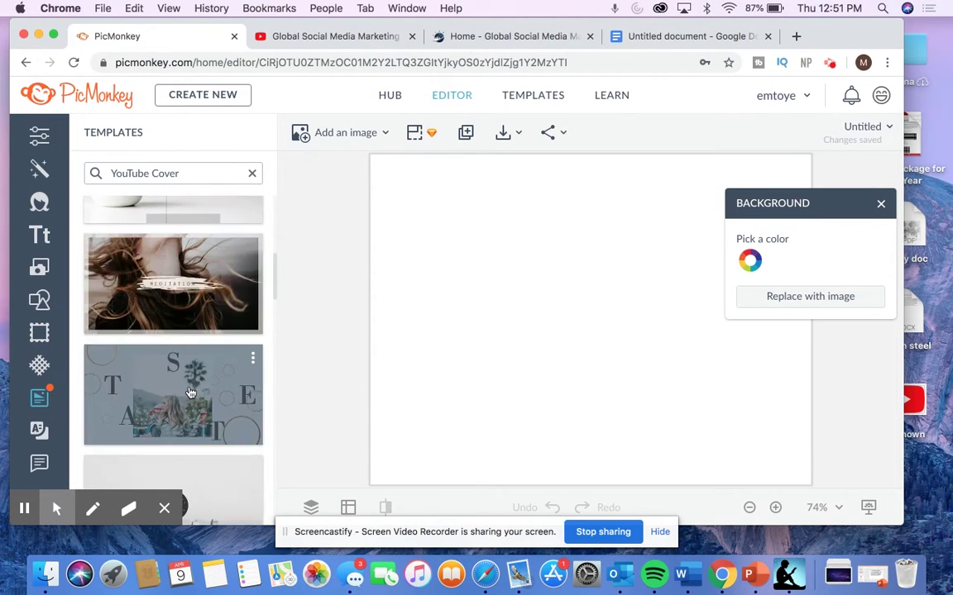
{"action": "scroll", "coordinate": [191, 393], "scroll_direction": "up", "scroll_amount": 3}
{"action": "scroll", "coordinate": [191, 392], "scroll_direction": "up", "scroll_amount": 2}
{"action": "left_click", "coordinate": [511, 304]}
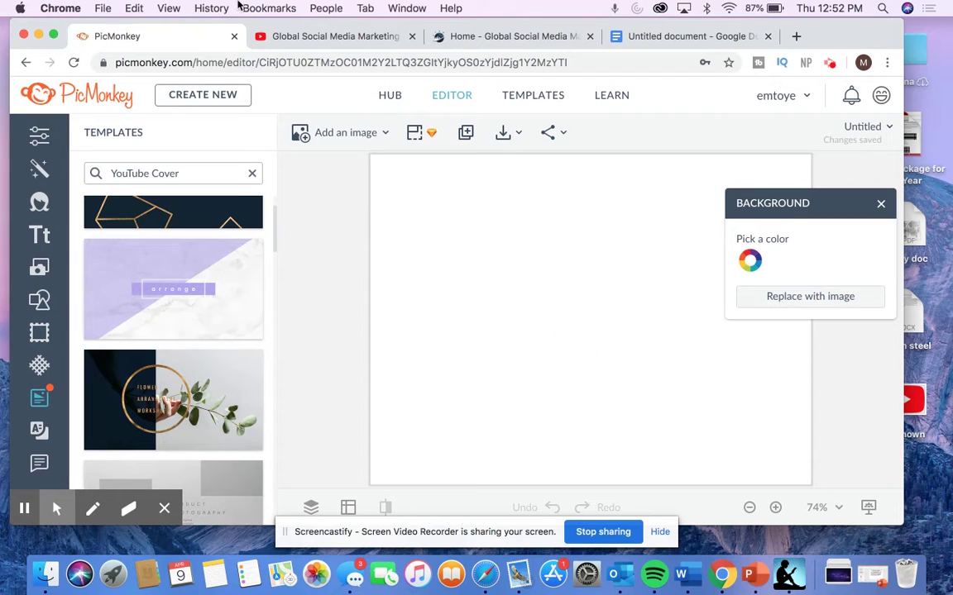
{"action": "left_click", "coordinate": [273, 39]}
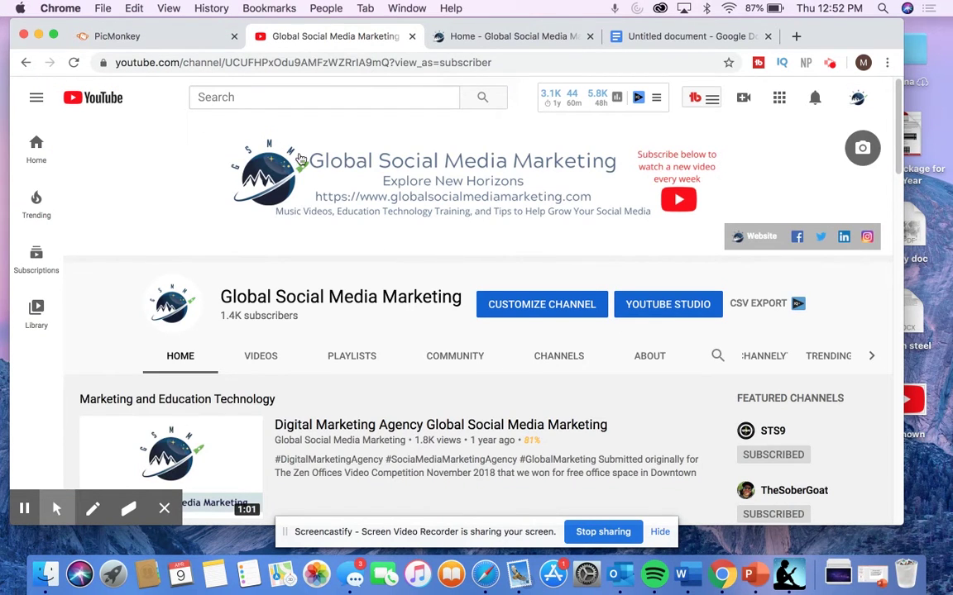
{"action": "left_click", "coordinate": [150, 42]}
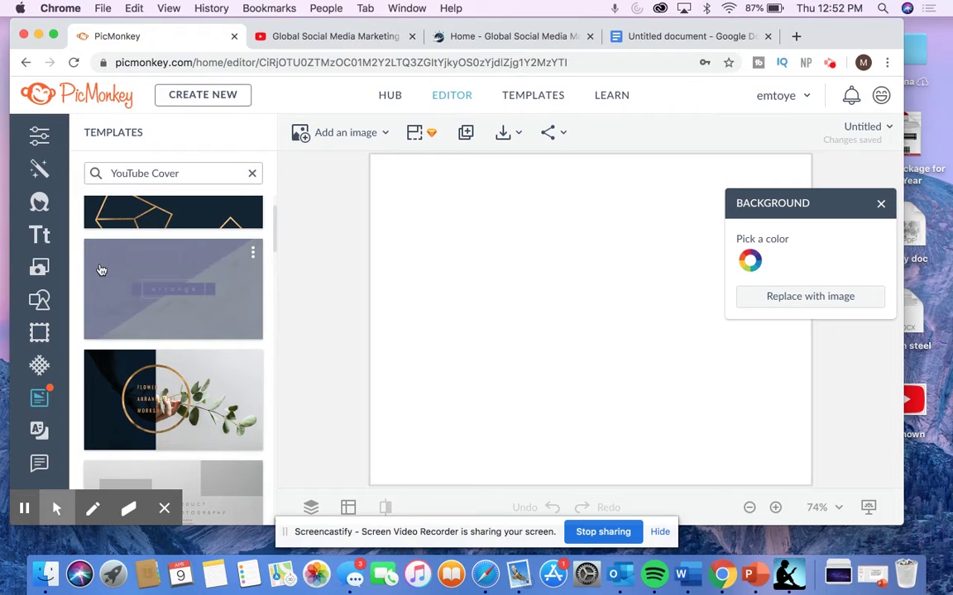
Add a text box to the blank canvas reading "Global Social Media Marketing" with "Explore New Horizons" on the second line.
{"action": "left_click", "coordinate": [40, 235]}
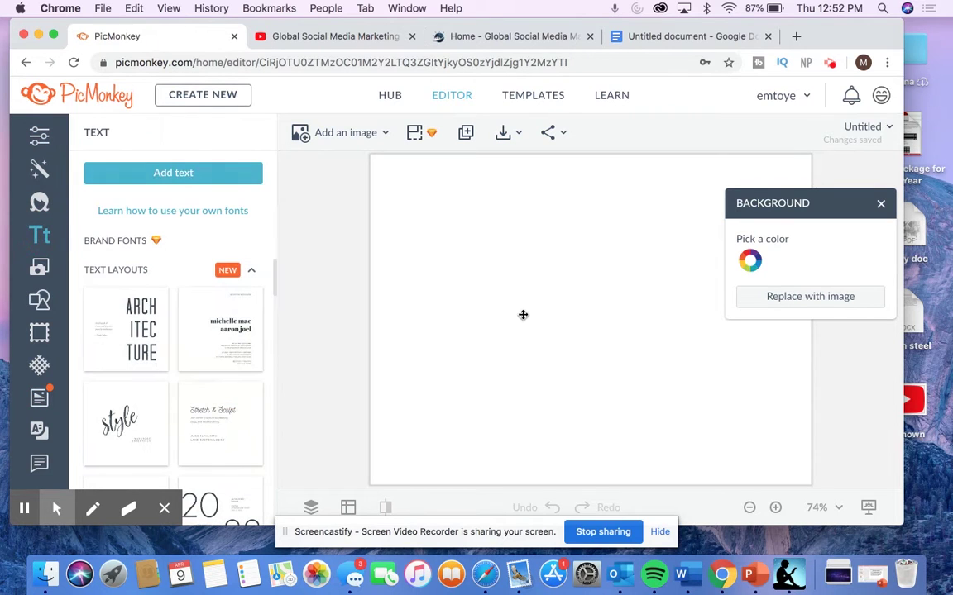
{"action": "left_click", "coordinate": [166, 172]}
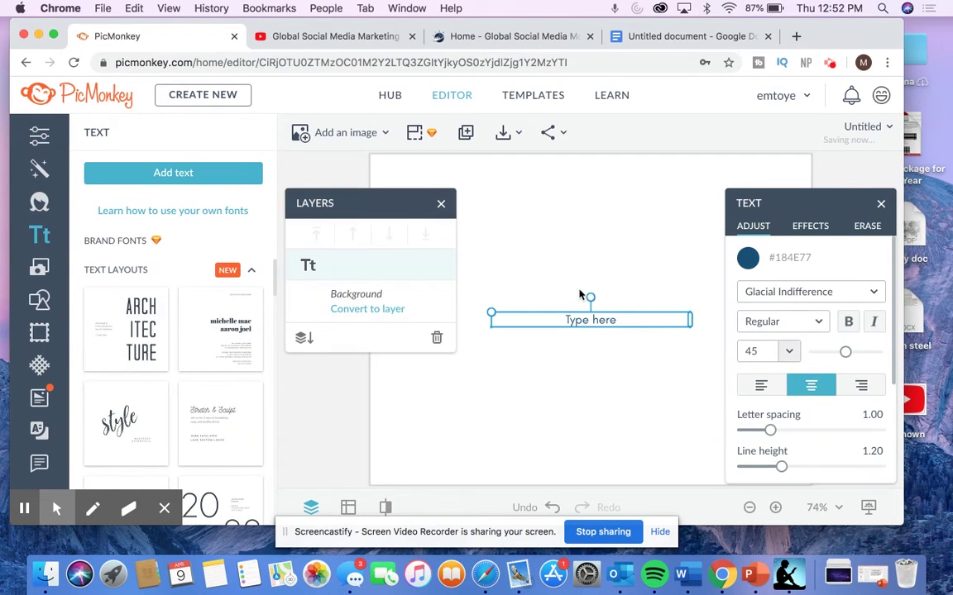
{"action": "left_click", "coordinate": [622, 322]}
{"action": "left_click", "coordinate": [619, 318]}
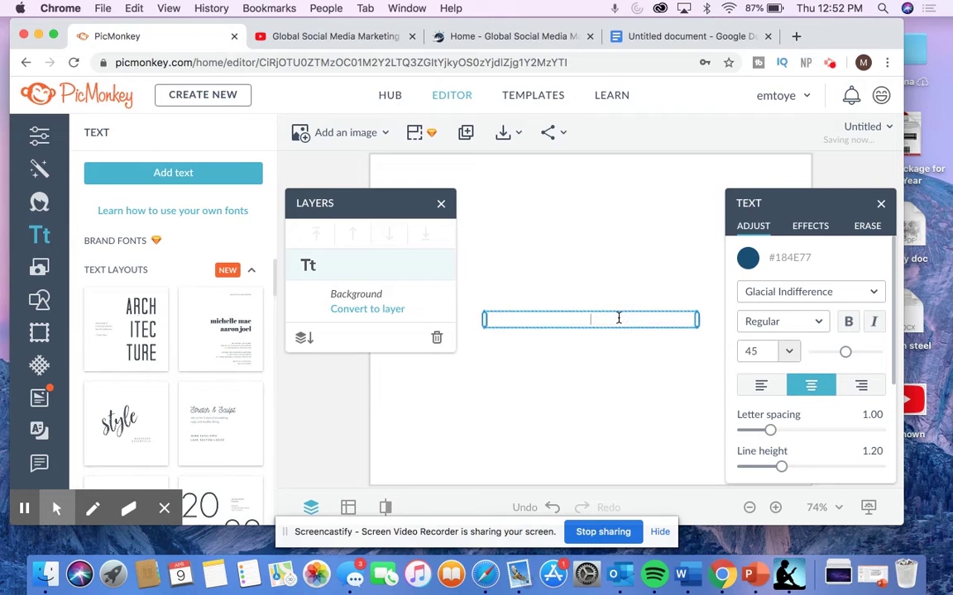
{"action": "type", "text": "Global Social"}
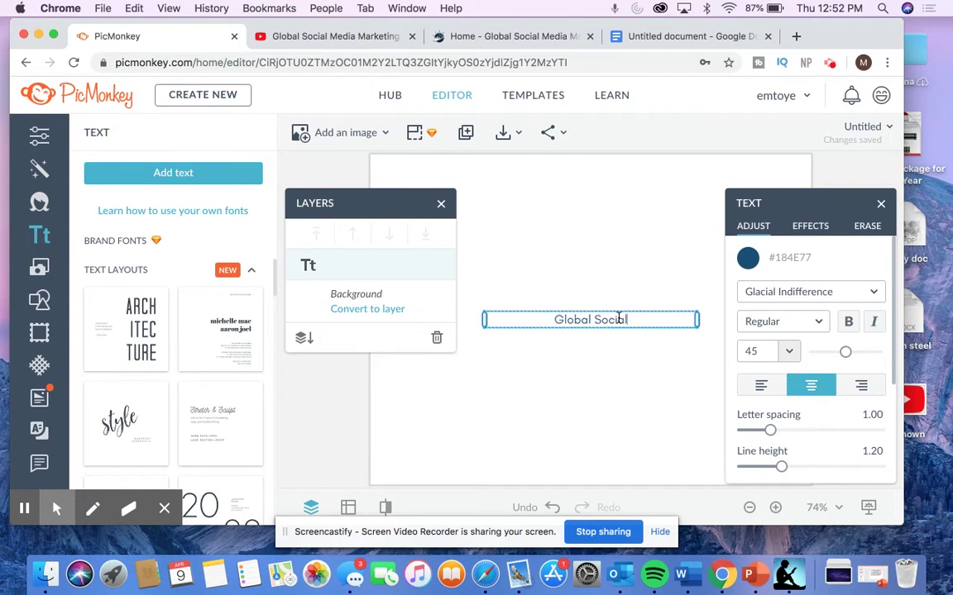
{"action": "type", "text": " Media Ma"}
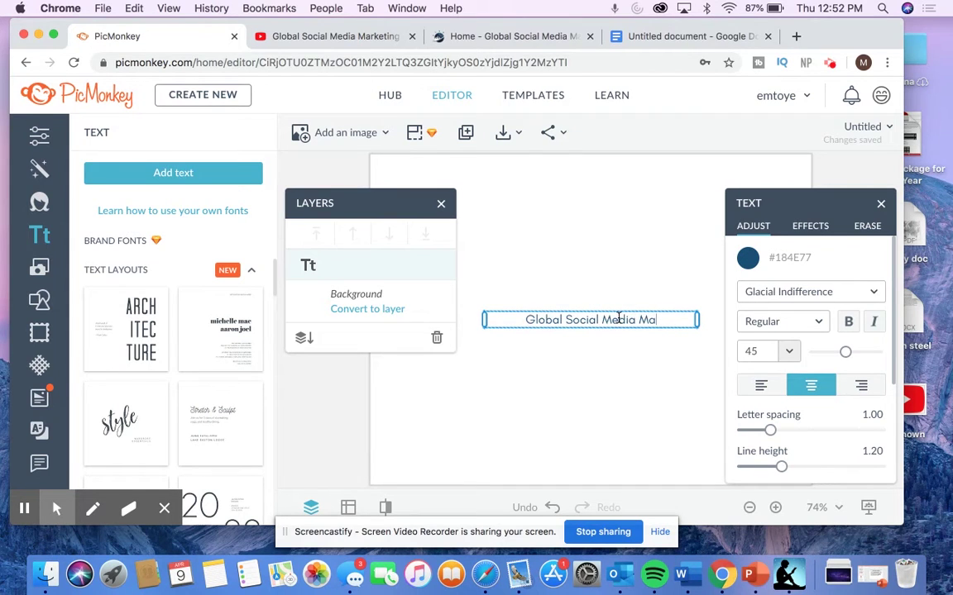
{"action": "type", "text": "rketing "}
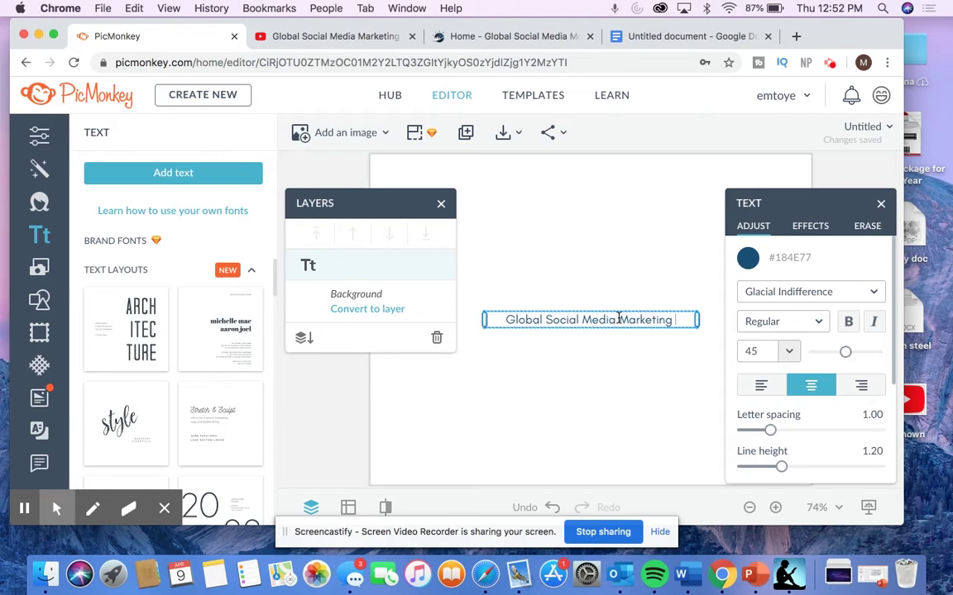
{"action": "type", "text": "Expl"}
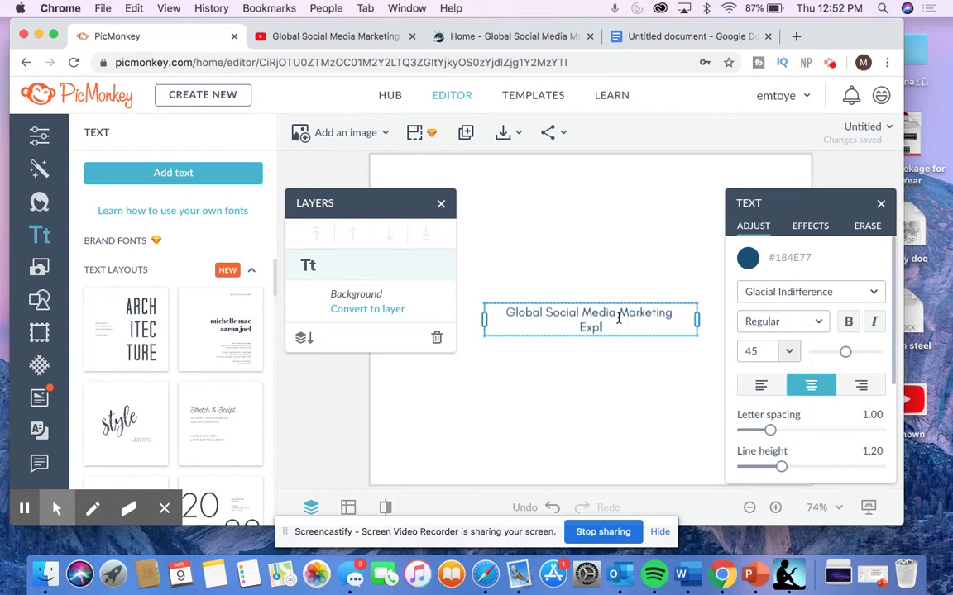
{"action": "type", "text": "ore New Ho"}
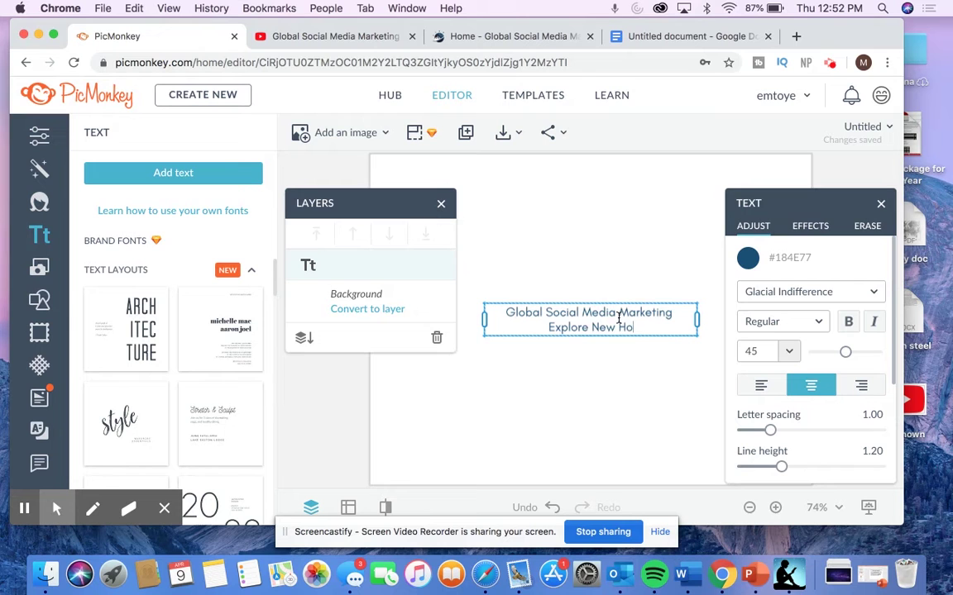
{"action": "type", "text": "rizons"}
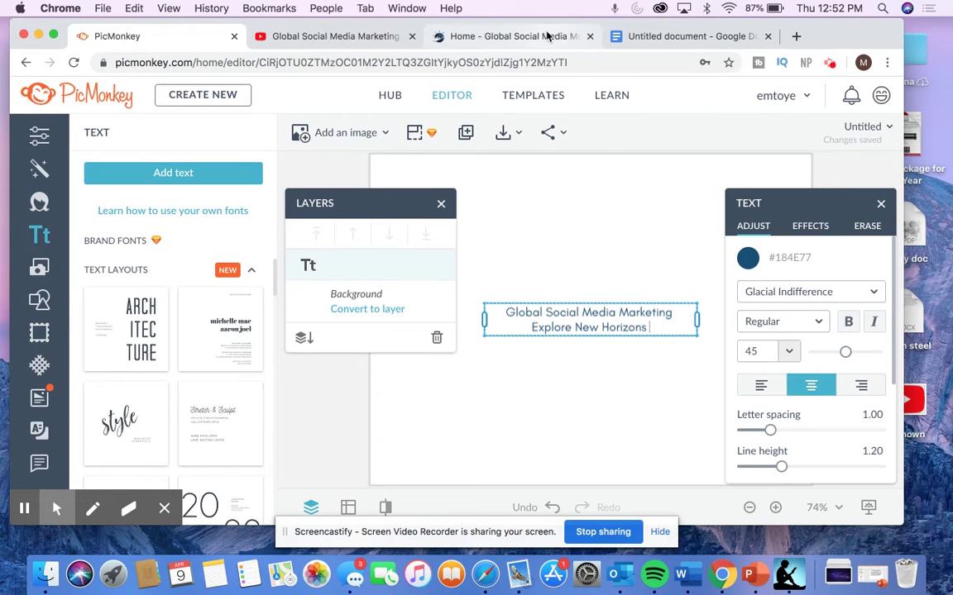
{"action": "left_click", "coordinate": [546, 36]}
{"action": "left_click", "coordinate": [166, 37]}
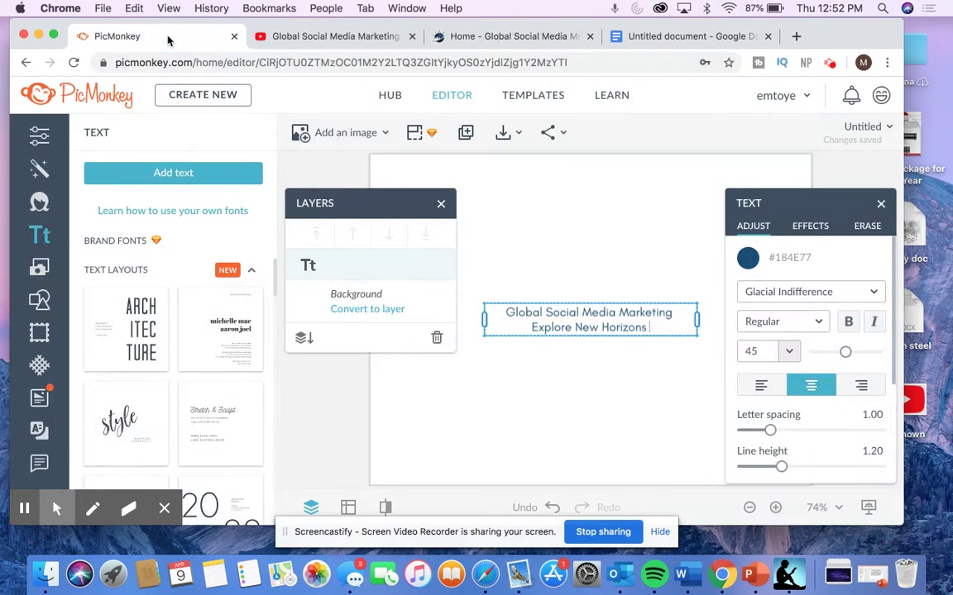
{"action": "type", "text": "https://www.globalsocialmediamarketing.com/"}
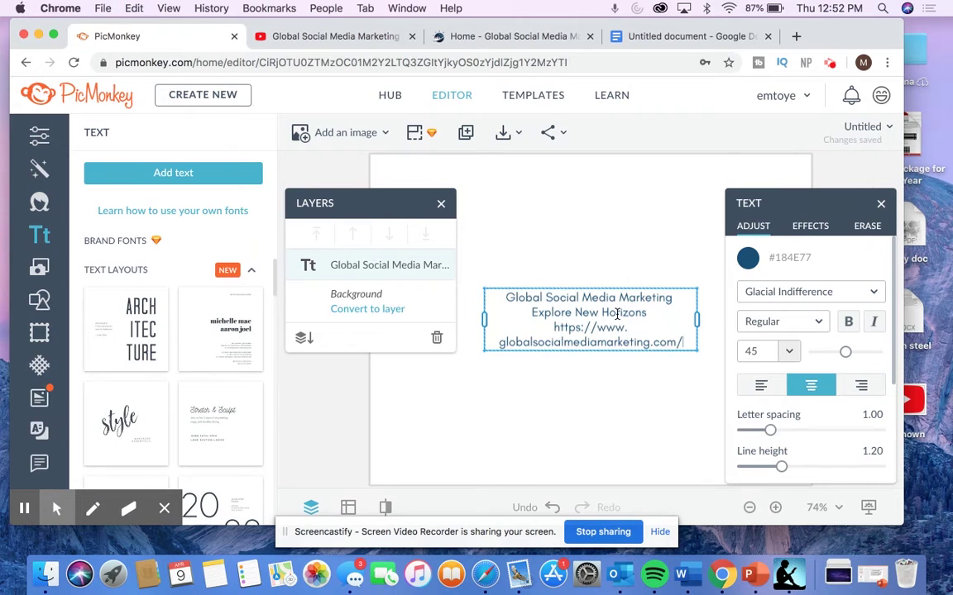
{"action": "key", "text": "Return"}
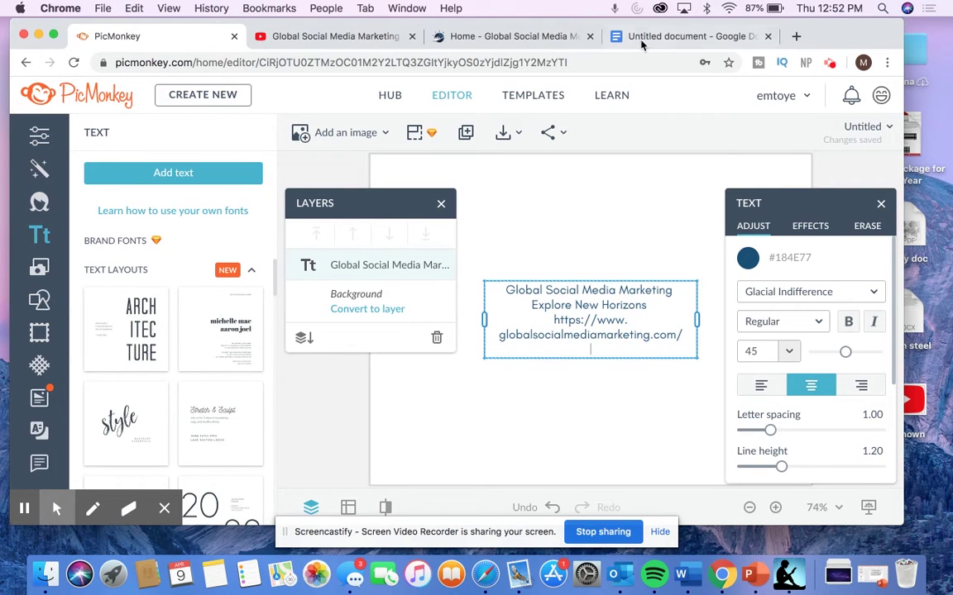
Copy "Music Videos, Education Technology Training, and Tips to Help Grow Your Social Media" from the Google Docs document into the banner text.
{"action": "left_click", "coordinate": [642, 38]}
{"action": "left_click", "coordinate": [620, 249]}
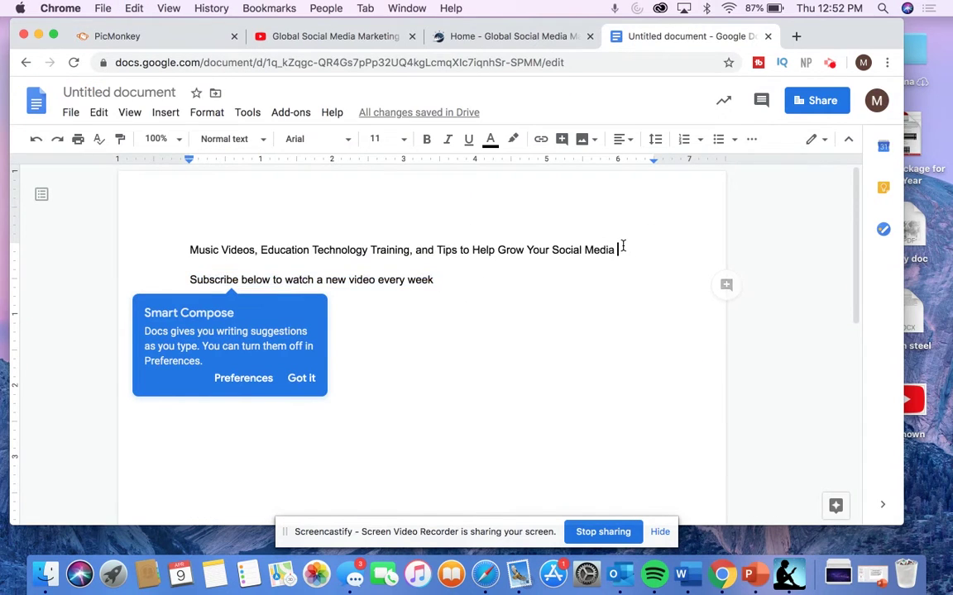
{"action": "left_click_drag", "start_coordinate": [623, 249], "coordinate": [195, 246]}
{"action": "key", "text": "super+c"}
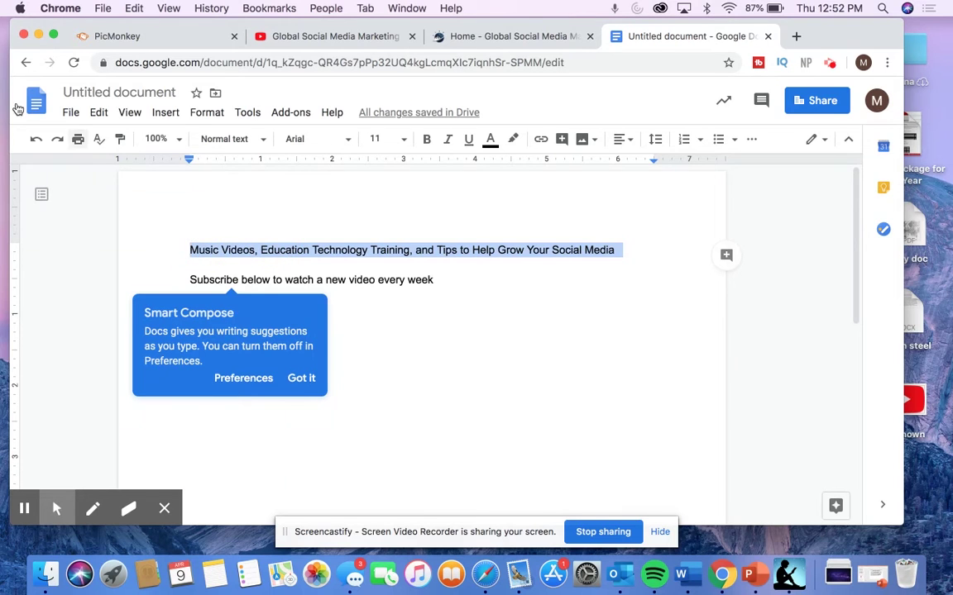
{"action": "left_click", "coordinate": [145, 36]}
{"action": "key", "text": "super+v"}
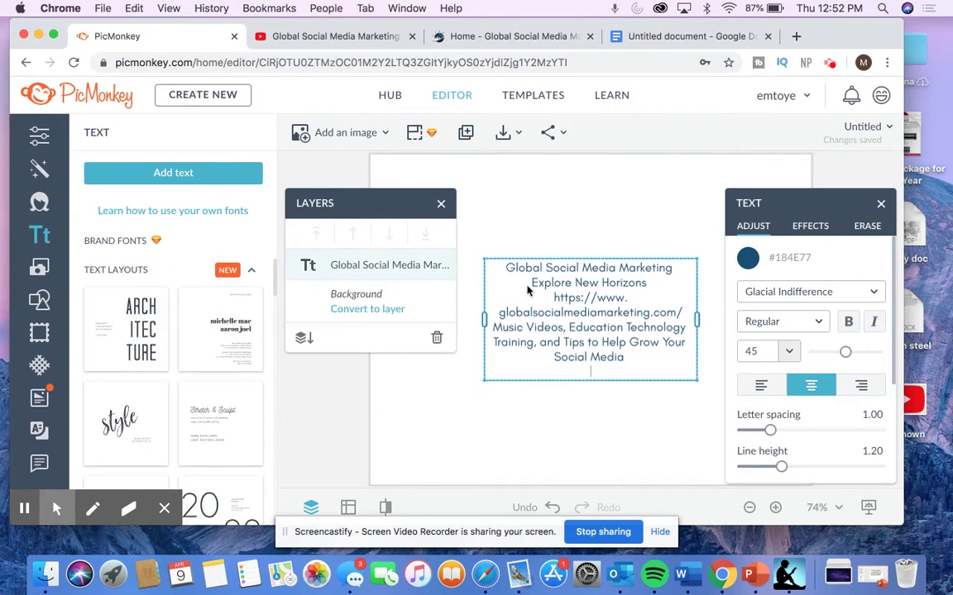
Widen the text box on both sides to nearly the full canvas width and close the layers list.
{"action": "left_click_drag", "start_coordinate": [483, 320], "coordinate": [383, 319]}
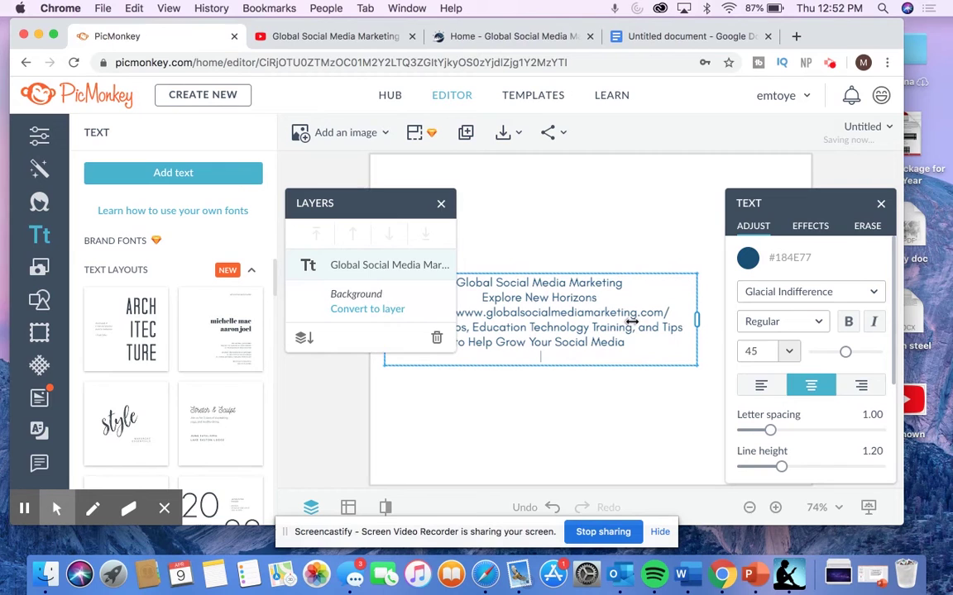
{"action": "left_click_drag", "start_coordinate": [695, 321], "coordinate": [789, 324]}
{"action": "left_click", "coordinate": [695, 286]}
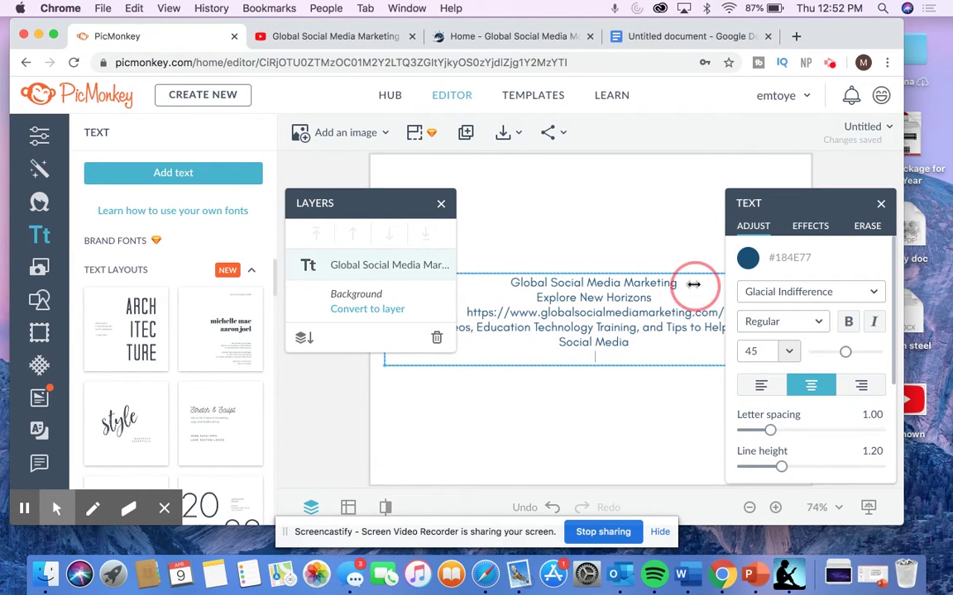
{"action": "left_click", "coordinate": [442, 205]}
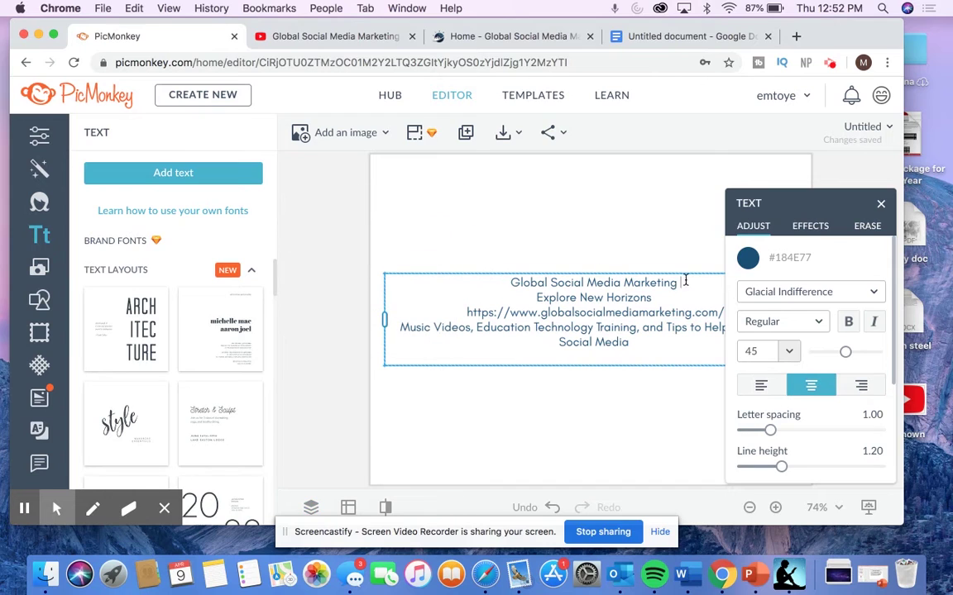
Set the "Global Social Media Marketing" line to font size 72 and extend the text box to the canvas's left edge.
{"action": "left_click_drag", "start_coordinate": [685, 282], "coordinate": [506, 282]}
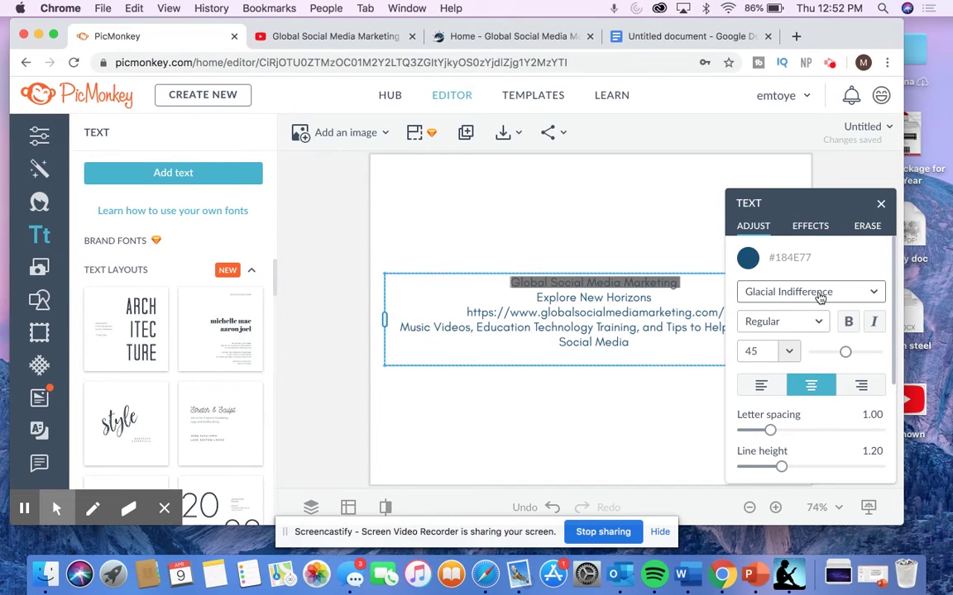
{"action": "left_click", "coordinate": [791, 352]}
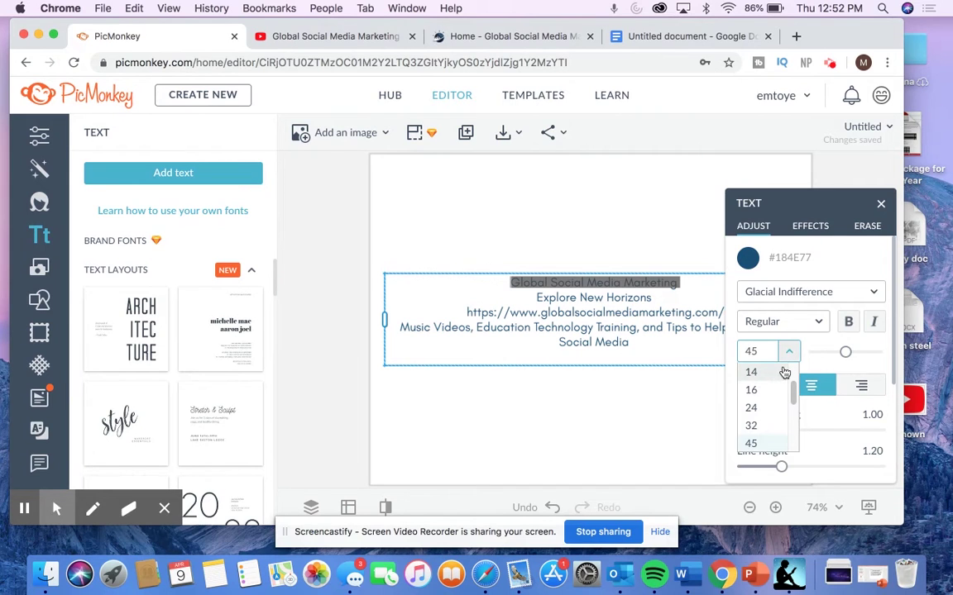
{"action": "scroll", "coordinate": [781, 394], "scroll_direction": "down", "scroll_amount": 3}
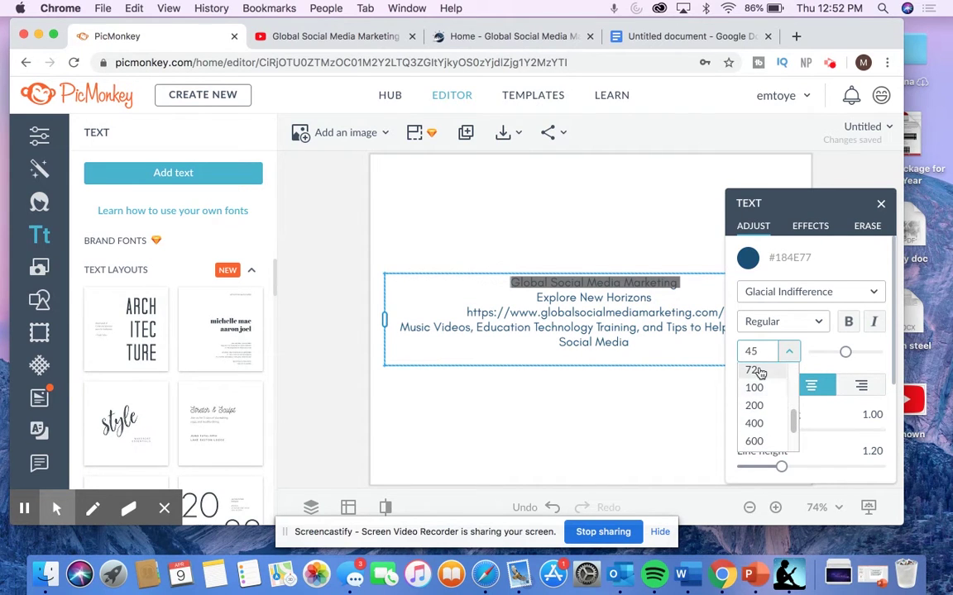
{"action": "left_click", "coordinate": [759, 369]}
{"action": "left_click_drag", "start_coordinate": [385, 317], "coordinate": [370, 317]}
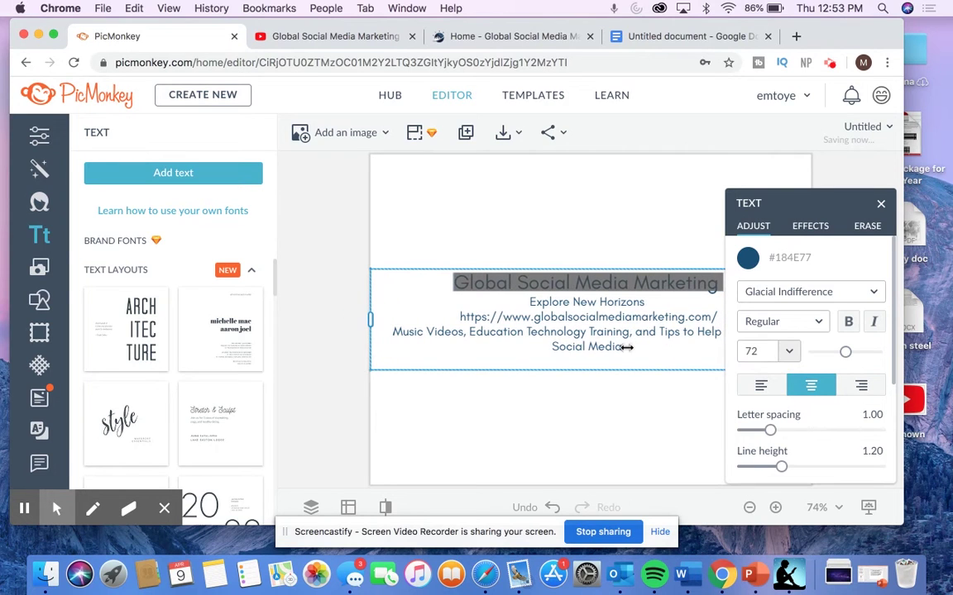
Set the website address and the "Music Videos, Education Technology Training" lines to font size 32.
{"action": "left_click_drag", "start_coordinate": [625, 348], "coordinate": [453, 320]}
{"action": "left_click", "coordinate": [750, 351]}
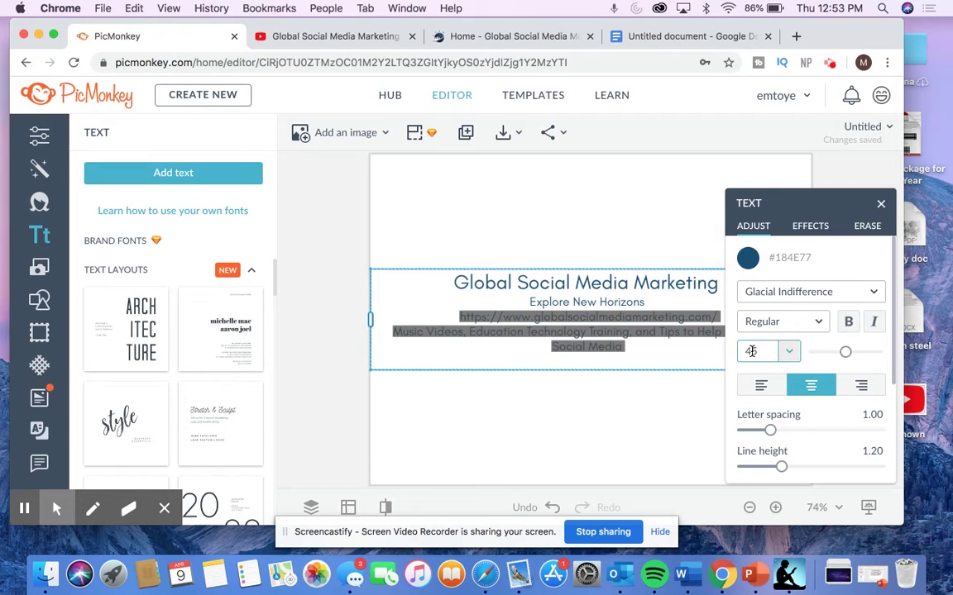
{"action": "left_click", "coordinate": [753, 351]}
{"action": "double_click", "coordinate": [753, 351]}
{"action": "type", "text": "32"}
{"action": "left_click", "coordinate": [629, 312]}
{"action": "left_click", "coordinate": [460, 237]}
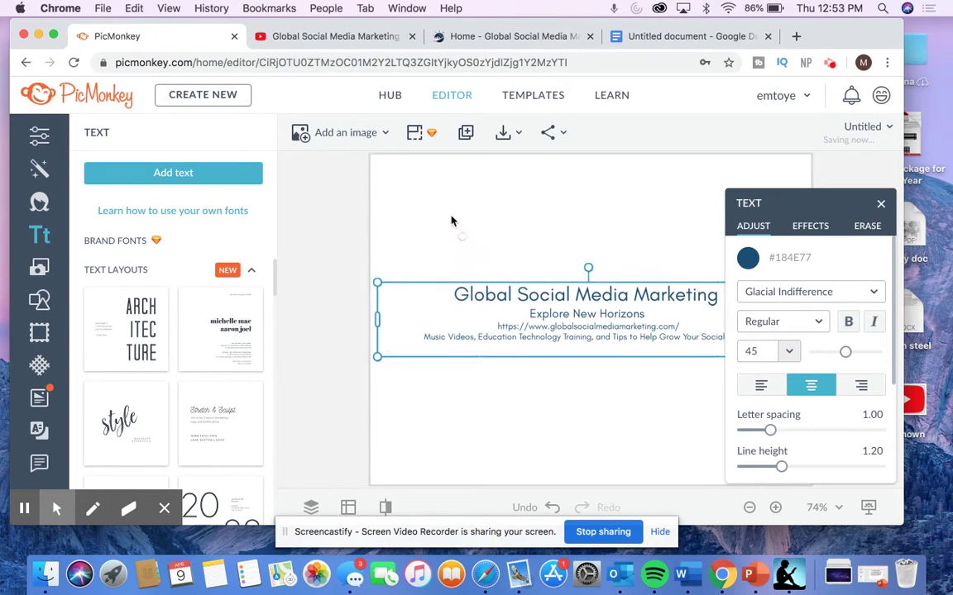
{"action": "left_click", "coordinate": [360, 132]}
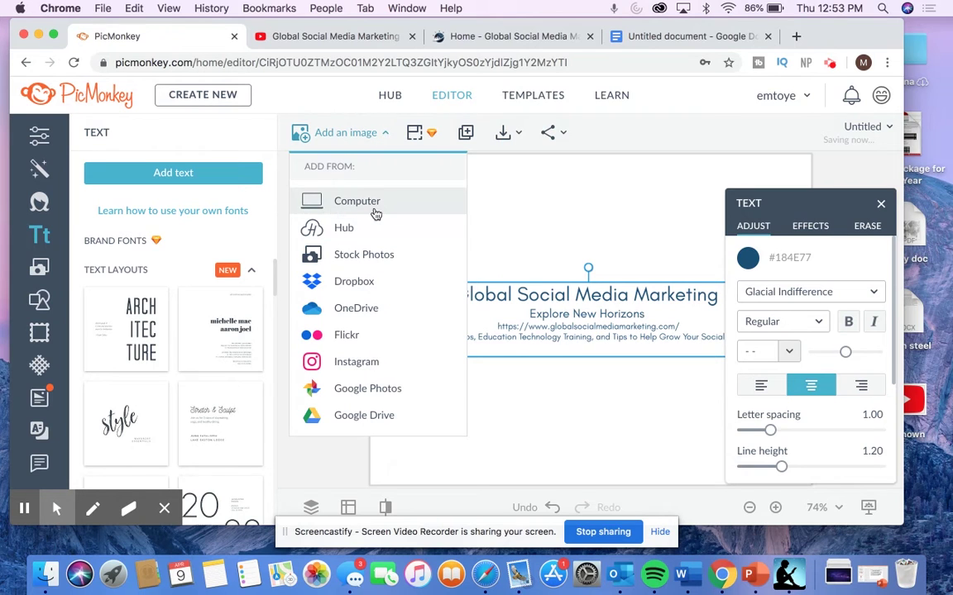
{"action": "left_click", "coordinate": [377, 214]}
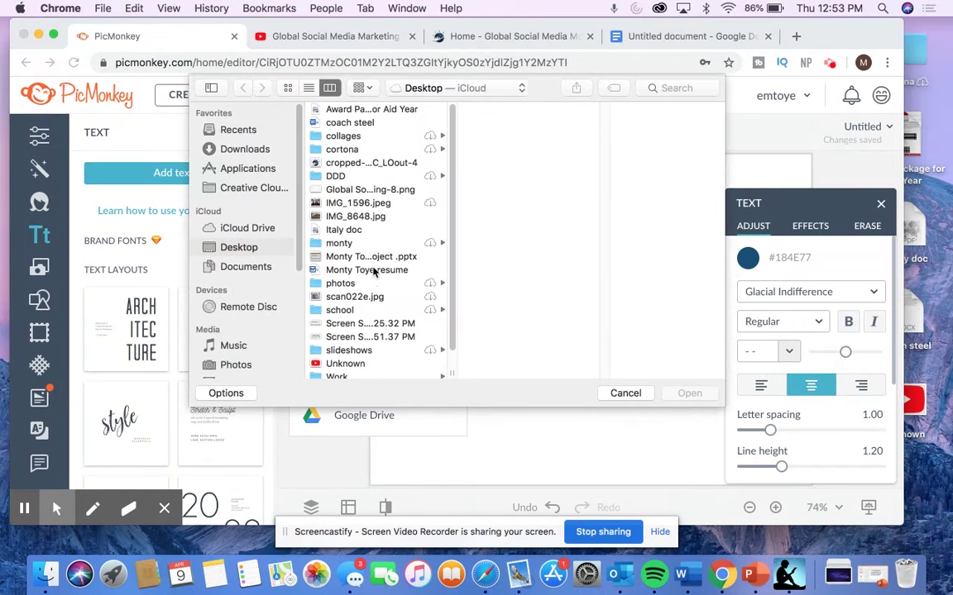
{"action": "scroll", "coordinate": [379, 341], "scroll_direction": "down", "scroll_amount": 2}
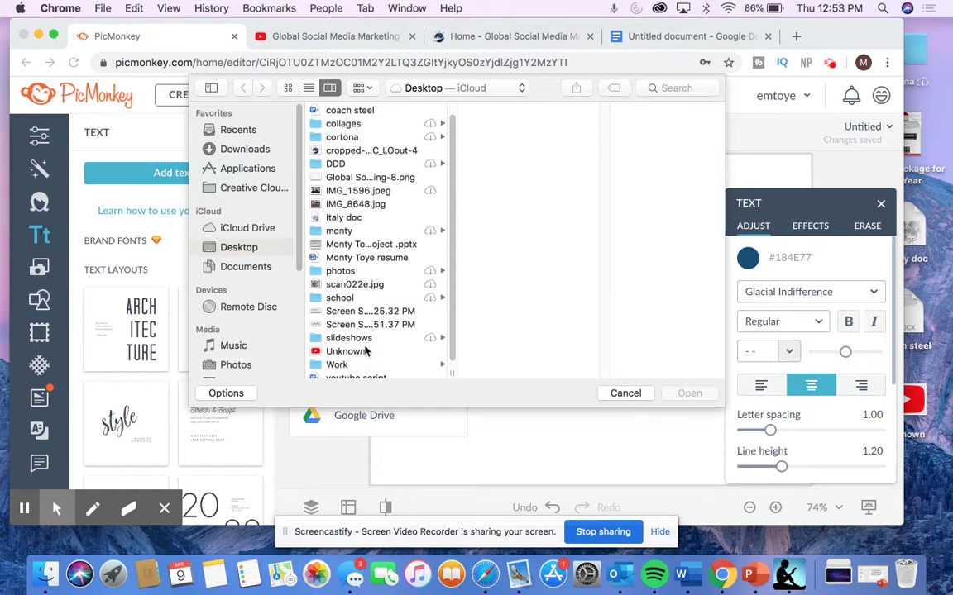
{"action": "left_click", "coordinate": [367, 352]}
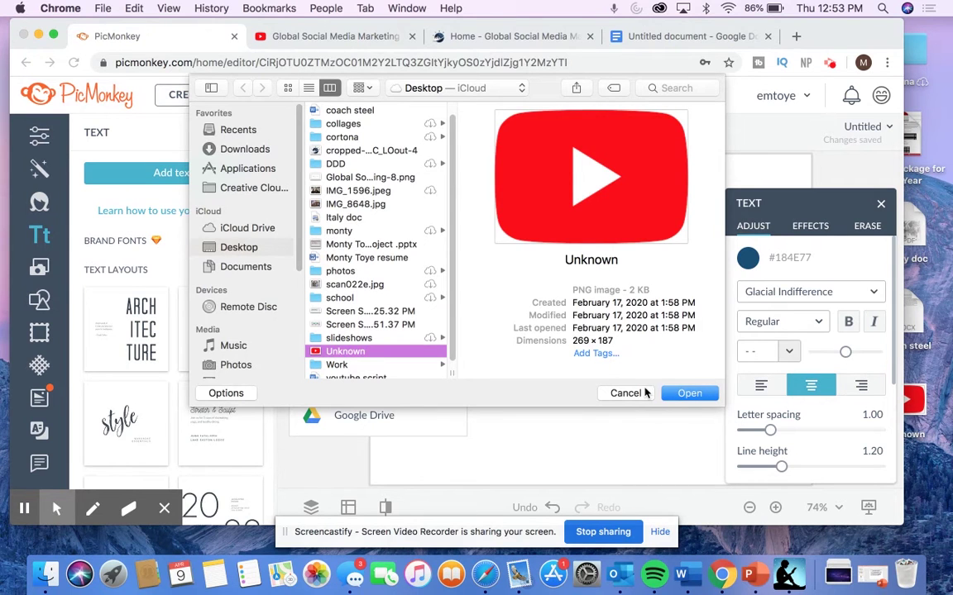
{"action": "left_click", "coordinate": [646, 394]}
{"action": "left_click", "coordinate": [638, 403]}
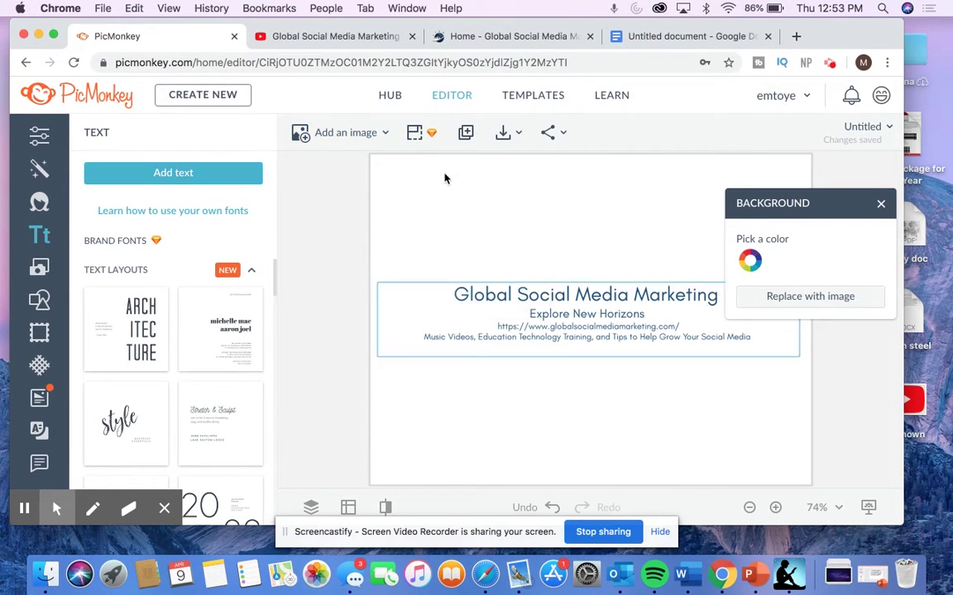
Add the YouTube logo image "Unknown" from the computer's desktop and place it at the right end of the text lines.
{"action": "left_click", "coordinate": [372, 133]}
{"action": "left_click", "coordinate": [364, 203]}
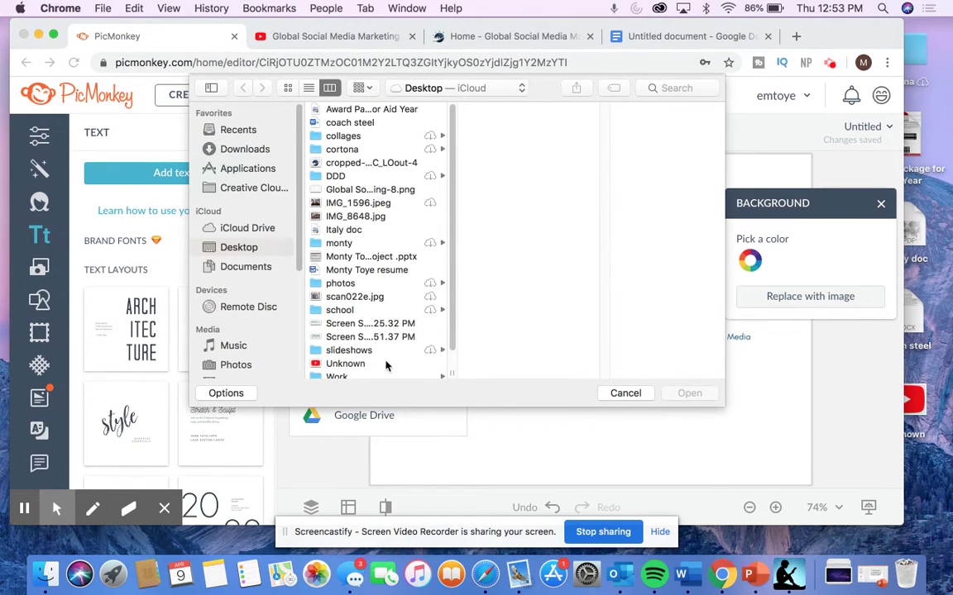
{"action": "left_click", "coordinate": [385, 366]}
{"action": "left_click", "coordinate": [686, 393]}
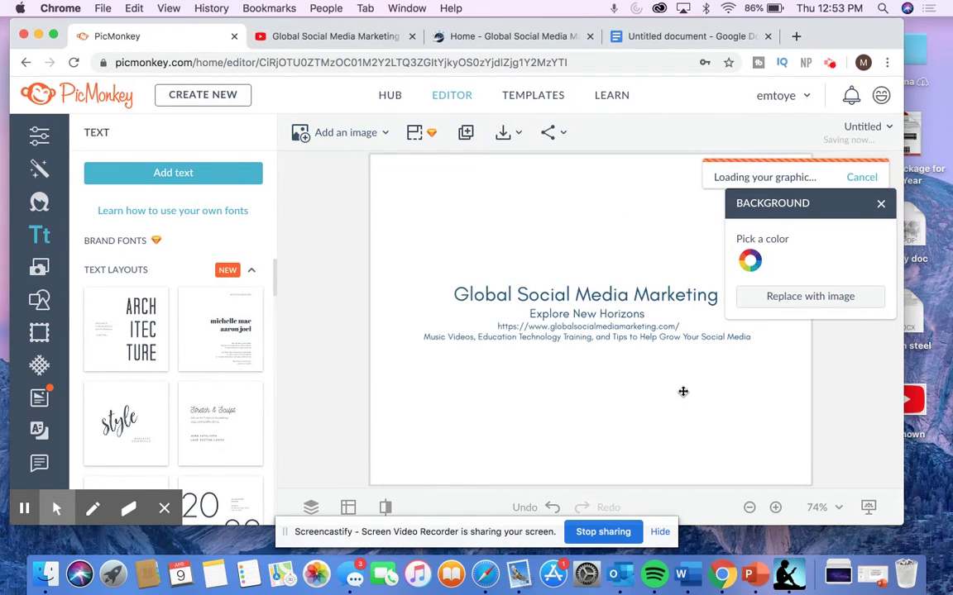
{"action": "left_click_drag", "start_coordinate": [555, 294], "coordinate": [762, 314]}
{"action": "left_click", "coordinate": [881, 202]}
Add the company logo image "cropped-FFF_Global-Social-Media-Marketing-LLC_LOout-4" from the computer's desktop to the banner.
{"action": "left_click", "coordinate": [353, 133]}
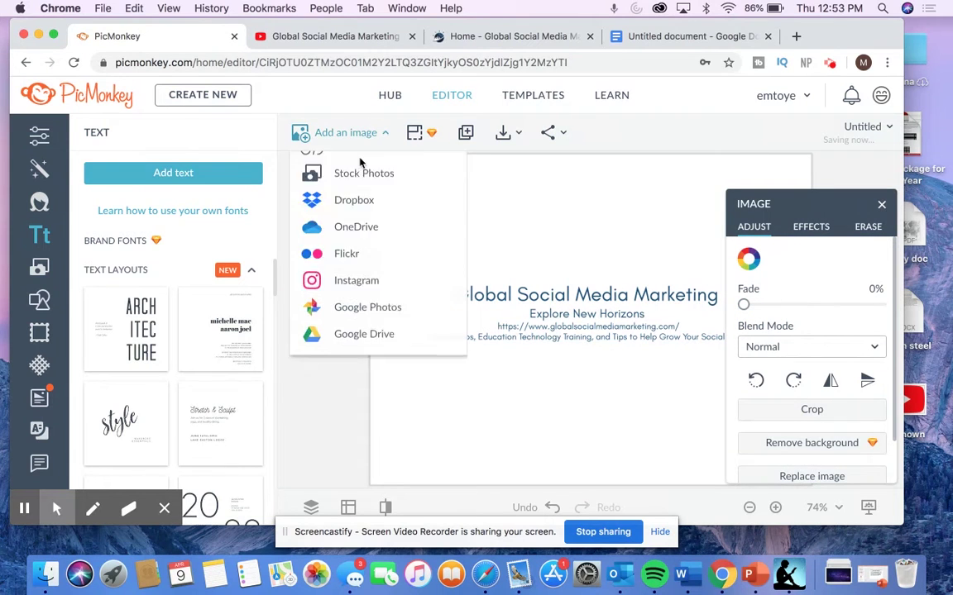
{"action": "left_click", "coordinate": [365, 205]}
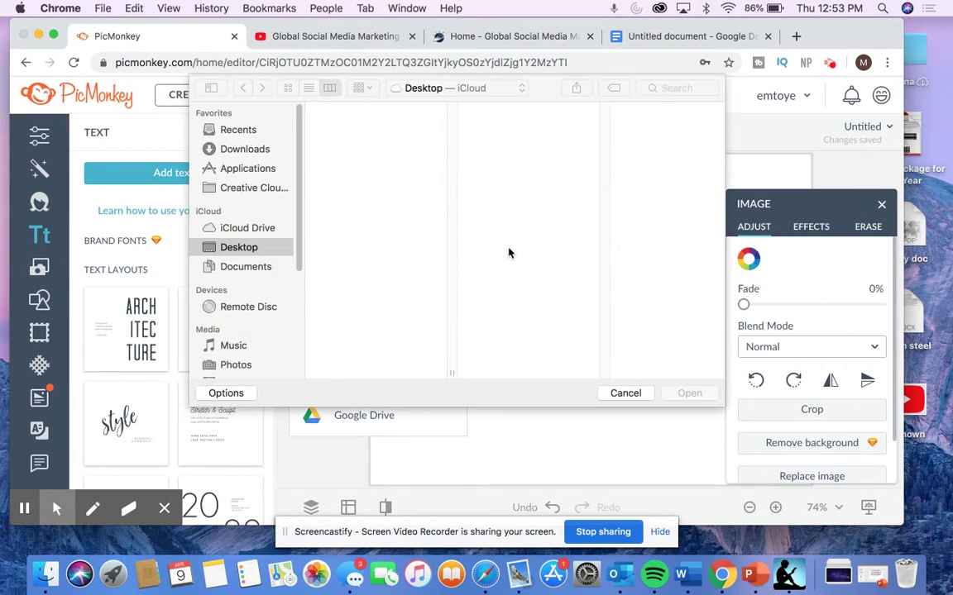
{"action": "scroll", "coordinate": [392, 217], "scroll_direction": "down", "scroll_amount": 1}
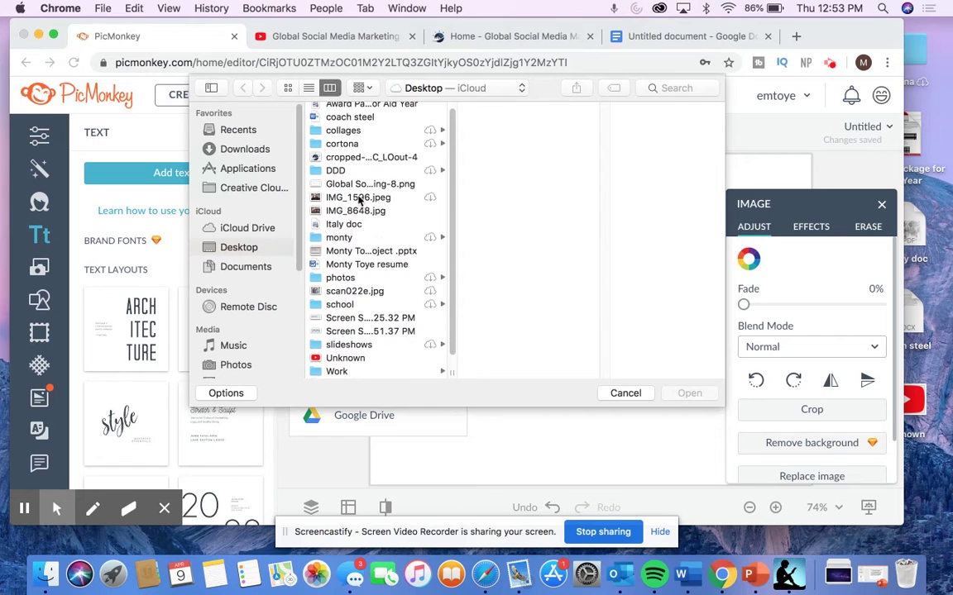
{"action": "left_click", "coordinate": [362, 158]}
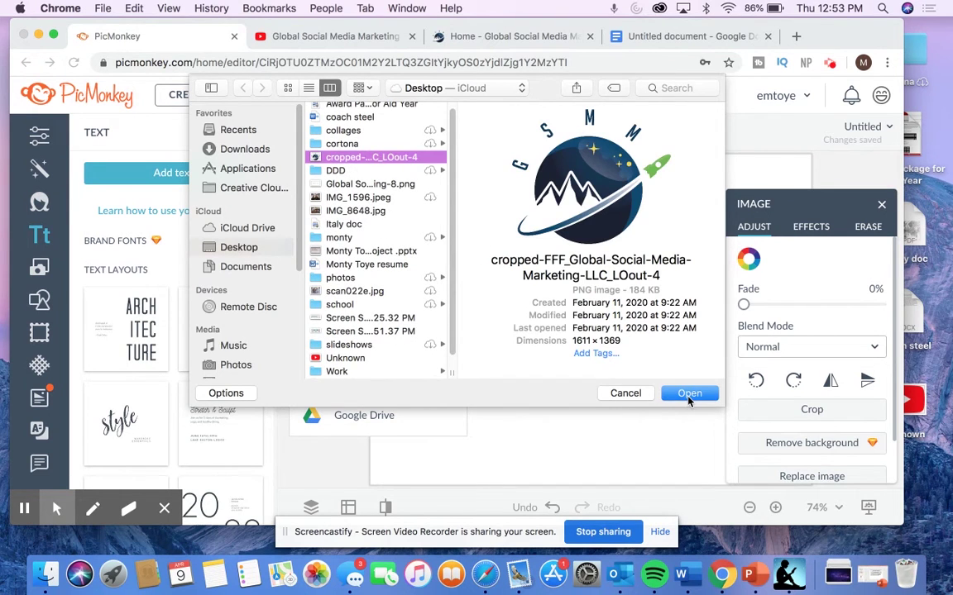
{"action": "left_click", "coordinate": [689, 395]}
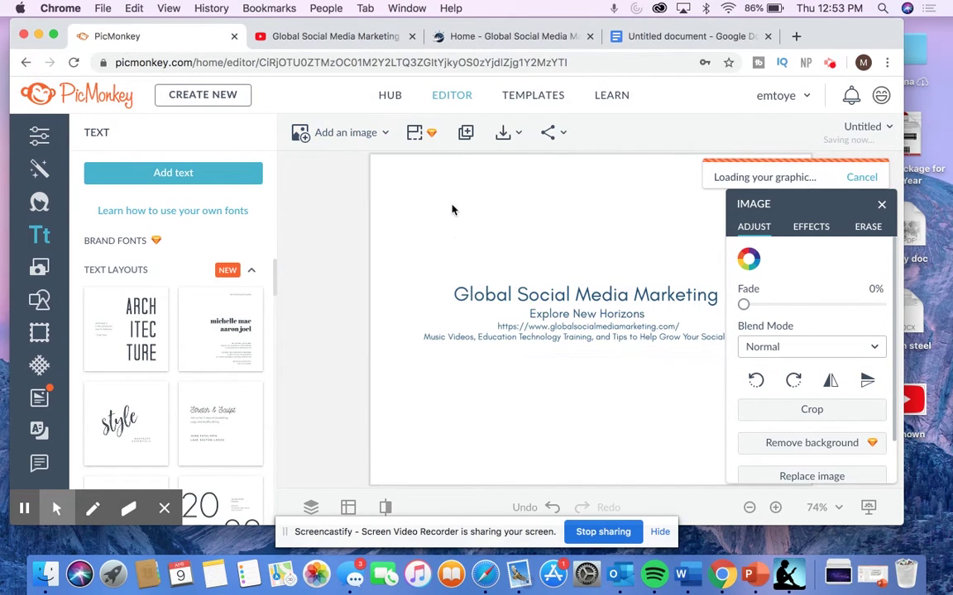
Shrink the GSMM logo and place it at the canvas's left edge beside the "Global Social Media Marketing" title.
{"action": "left_click_drag", "start_coordinate": [397, 155], "coordinate": [628, 400]}
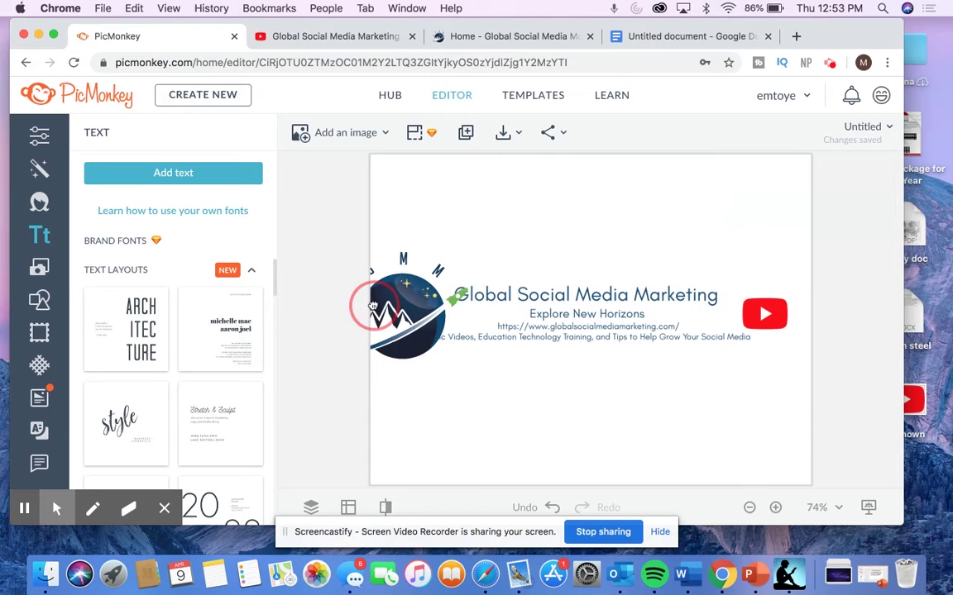
{"action": "left_click_drag", "start_coordinate": [373, 306], "coordinate": [411, 305]}
{"action": "left_click_drag", "start_coordinate": [505, 358], "coordinate": [434, 323]}
Sample #154c76 with the eyedropper as the text colour for the main banner text to match the GSMM logo.
{"action": "left_click", "coordinate": [487, 312]}
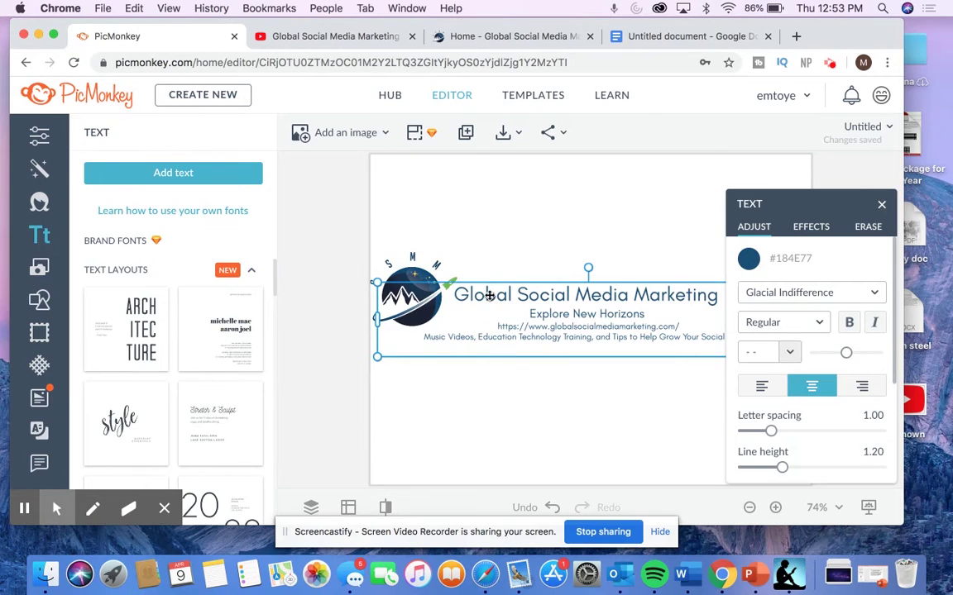
{"action": "left_click", "coordinate": [488, 295]}
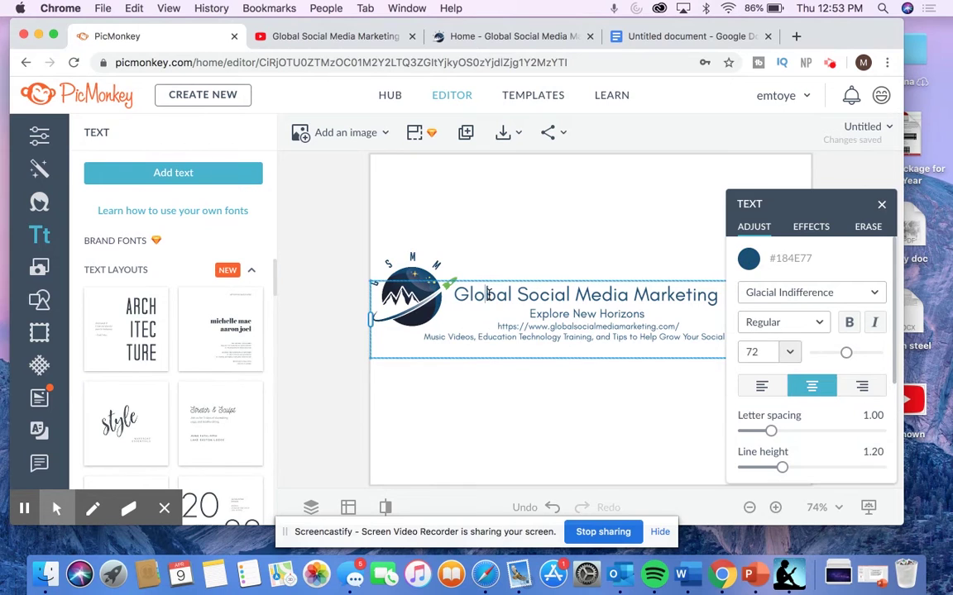
{"action": "left_click", "coordinate": [749, 260]}
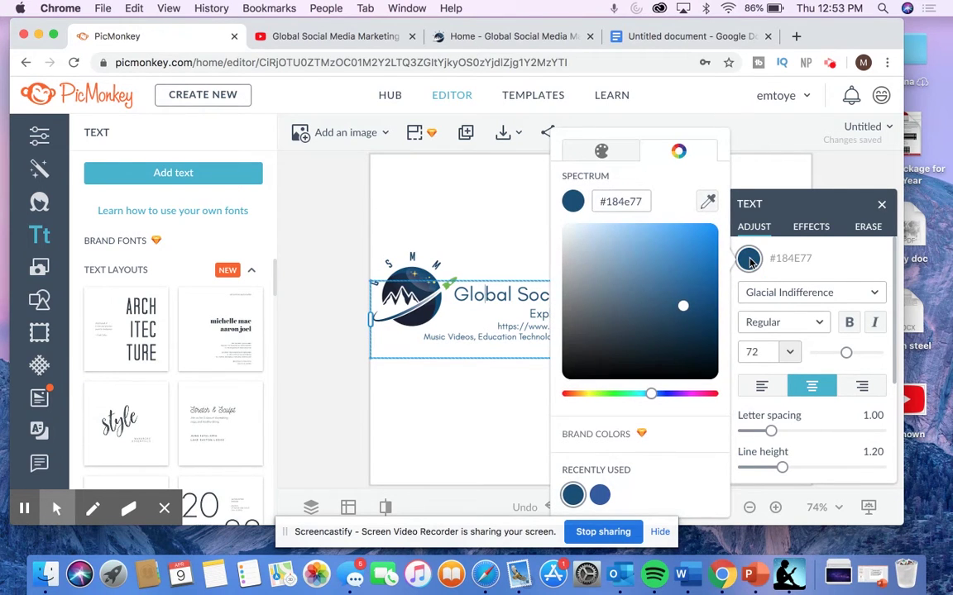
{"action": "left_click", "coordinate": [709, 201]}
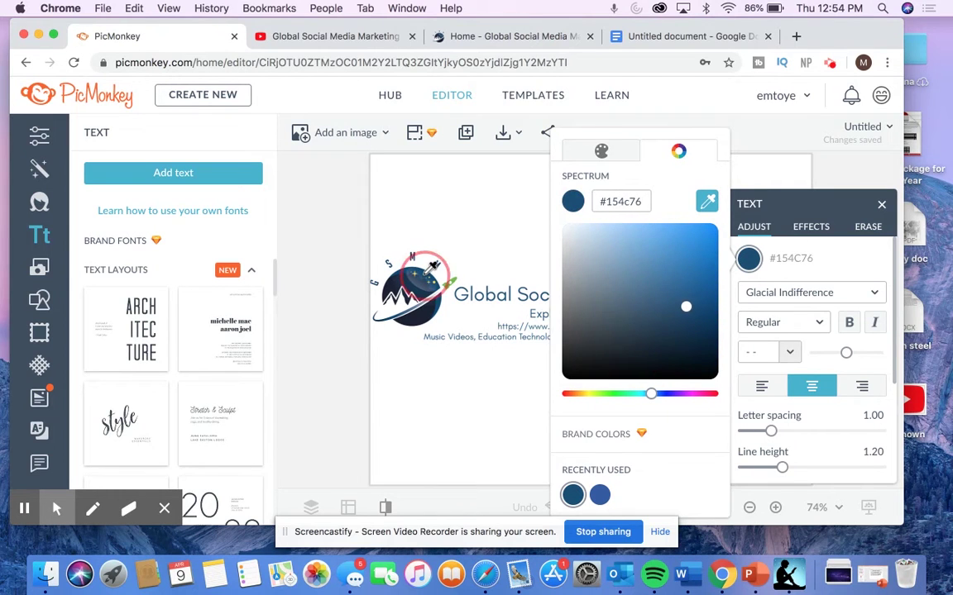
{"action": "left_click", "coordinate": [428, 267]}
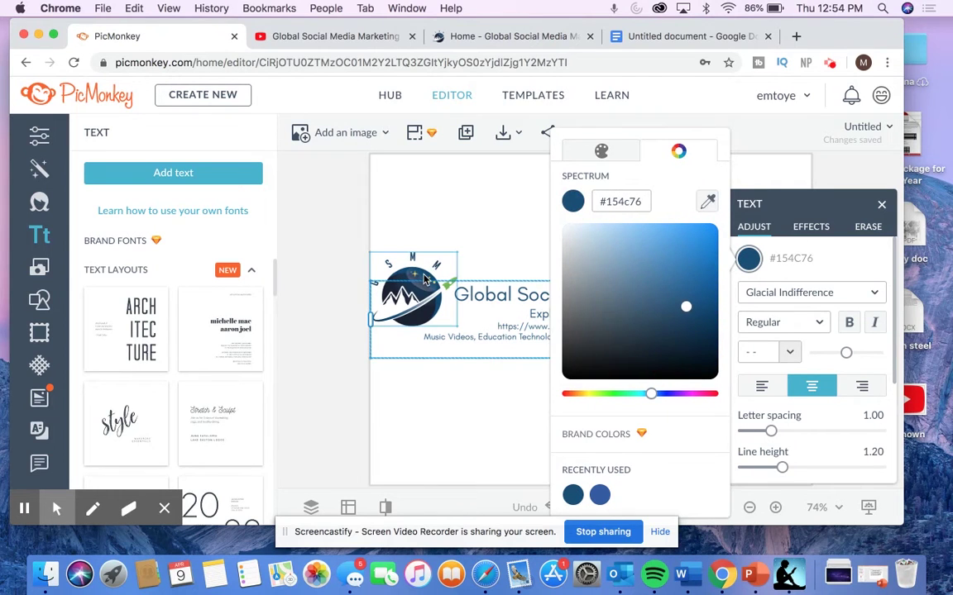
{"action": "left_click", "coordinate": [528, 187]}
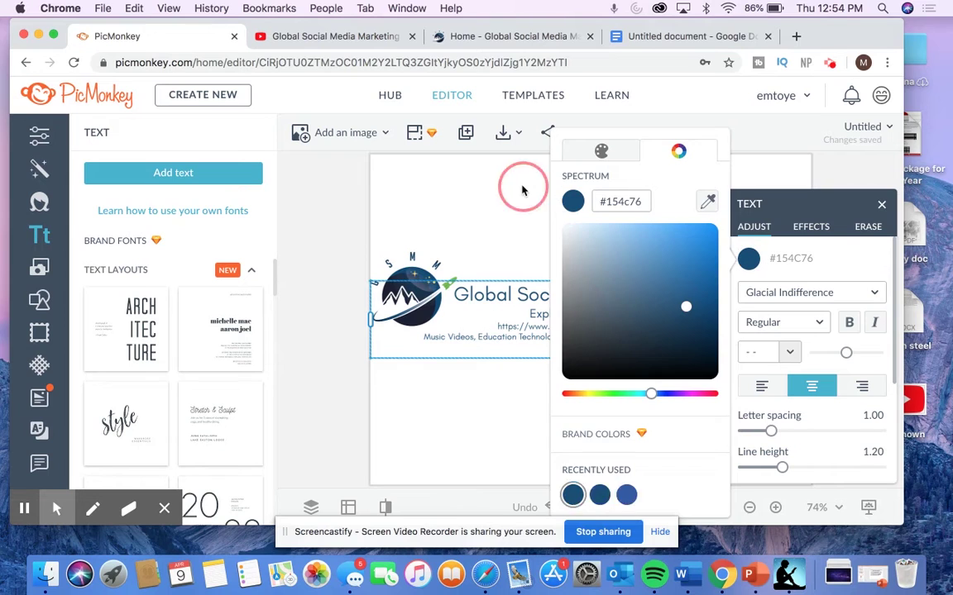
{"action": "left_click", "coordinate": [884, 203]}
{"action": "left_click", "coordinate": [760, 313]}
{"action": "left_click", "coordinate": [747, 261]}
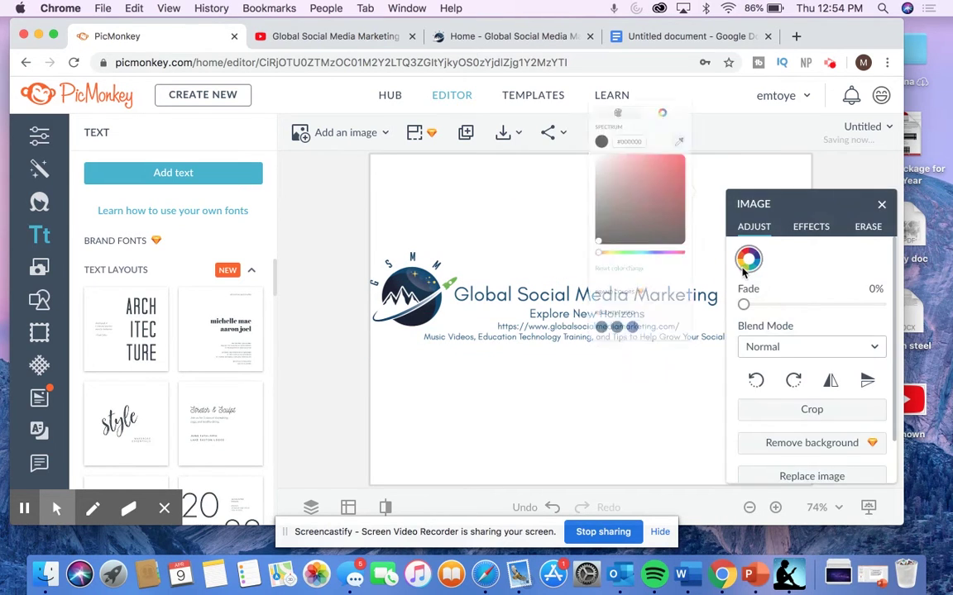
{"action": "left_click", "coordinate": [883, 202]}
{"action": "left_click", "coordinate": [882, 202]}
{"action": "left_click", "coordinate": [757, 224]}
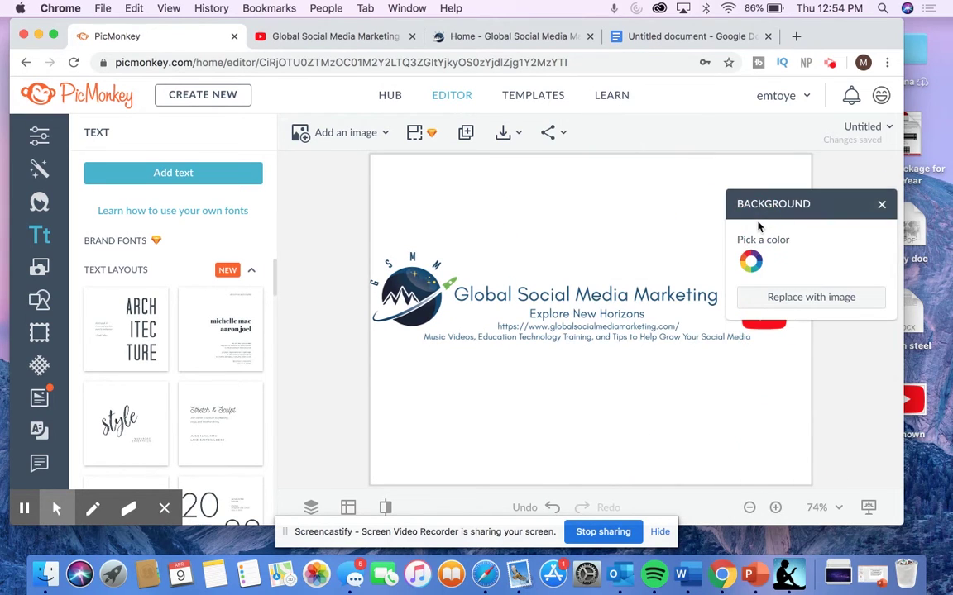
{"action": "left_click", "coordinate": [882, 204]}
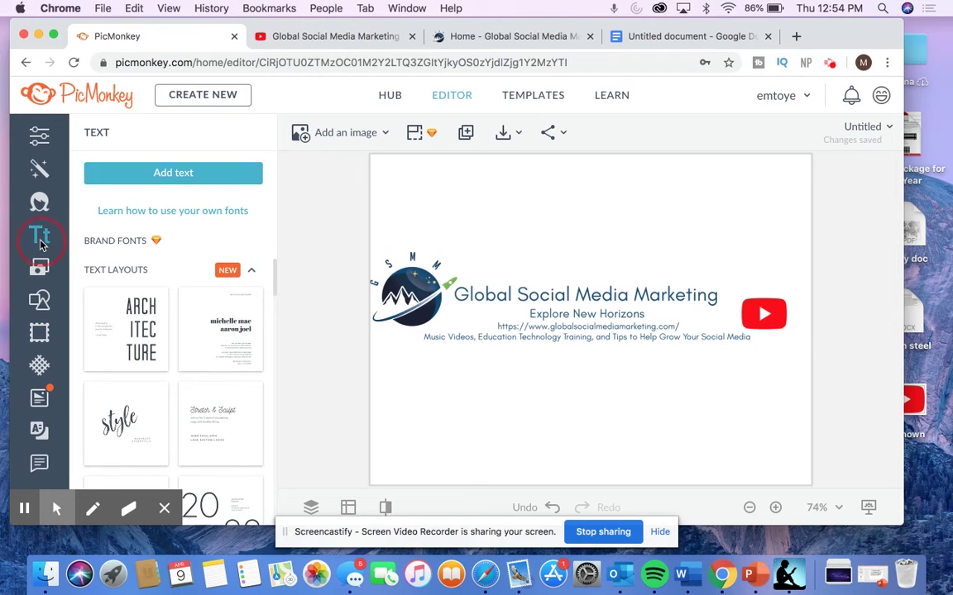
Add a separate text box reading "Subcribe to watch a new video every week".
{"action": "left_click", "coordinate": [149, 172]}
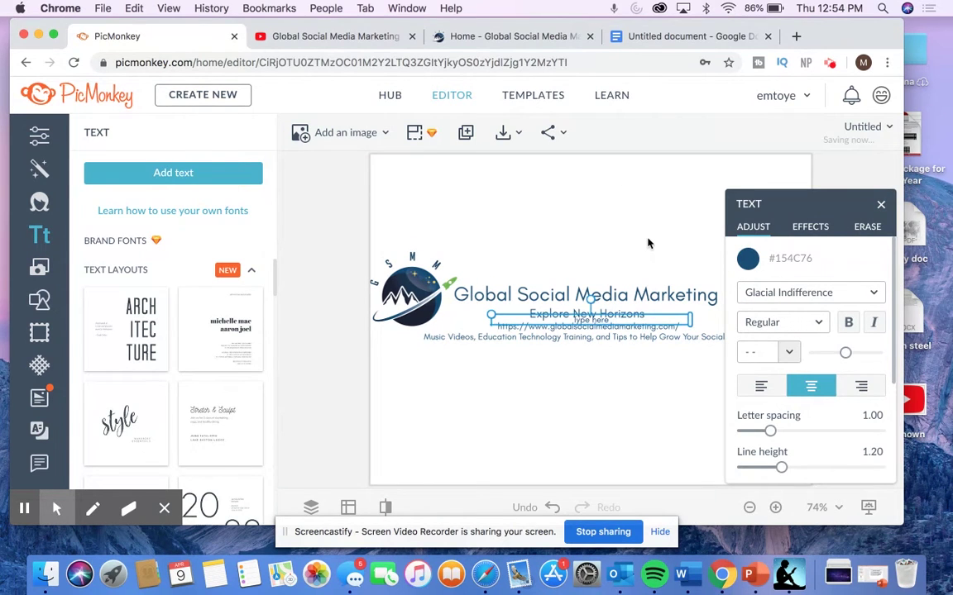
{"action": "type", "text": "Subscribe to"}
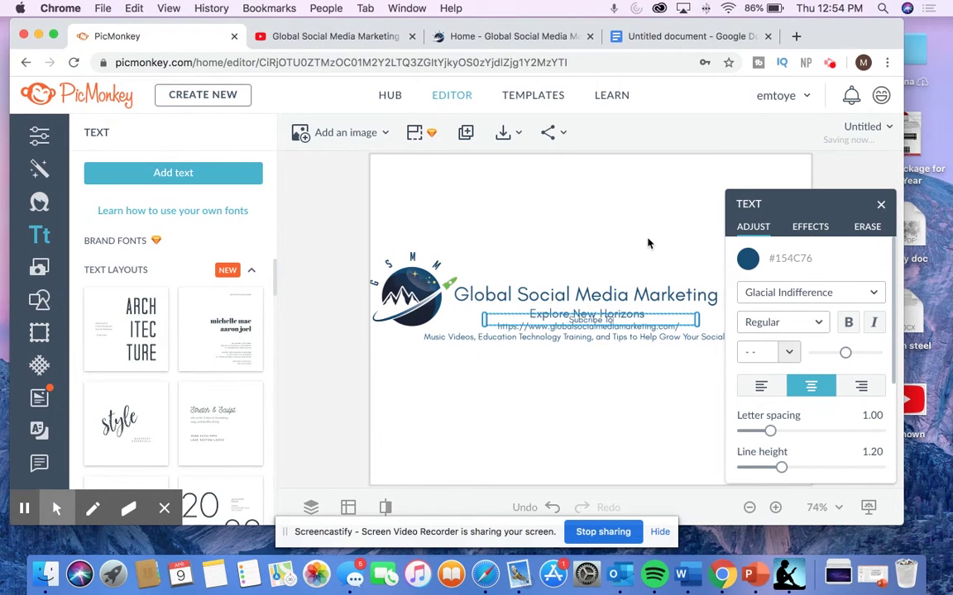
{"action": "type", "text": " watch a new video ever"}
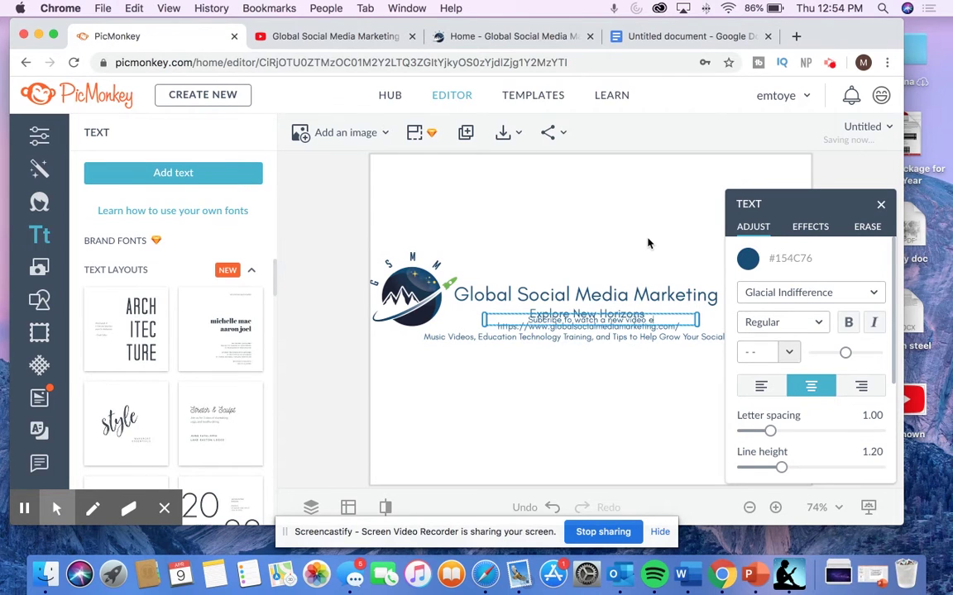
{"action": "type", "text": "eek"}
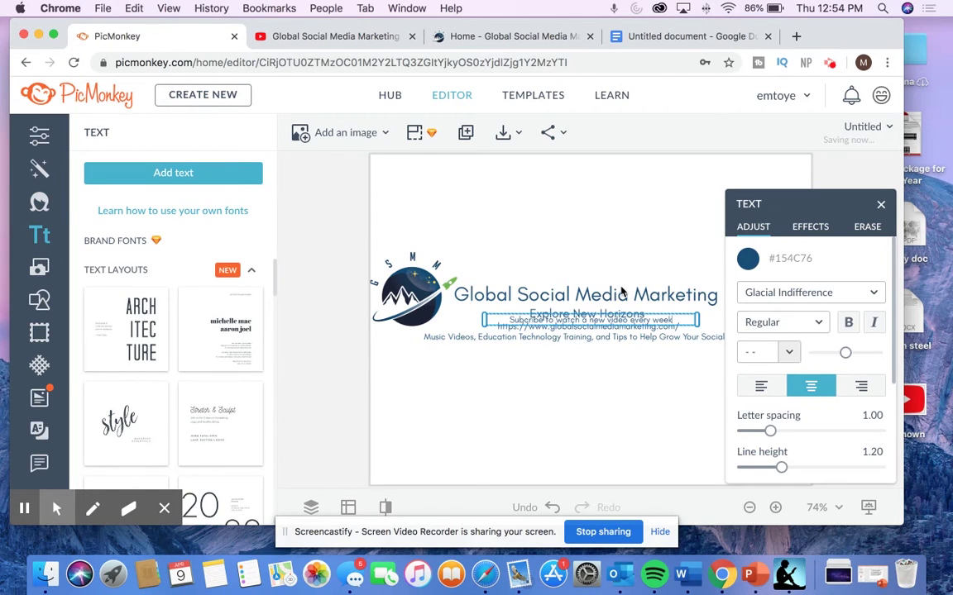
Narrow the "Subcribe to watch a new video every week" text box so the sentence wraps onto four lines.
{"action": "left_click_drag", "start_coordinate": [636, 322], "coordinate": [630, 265]}
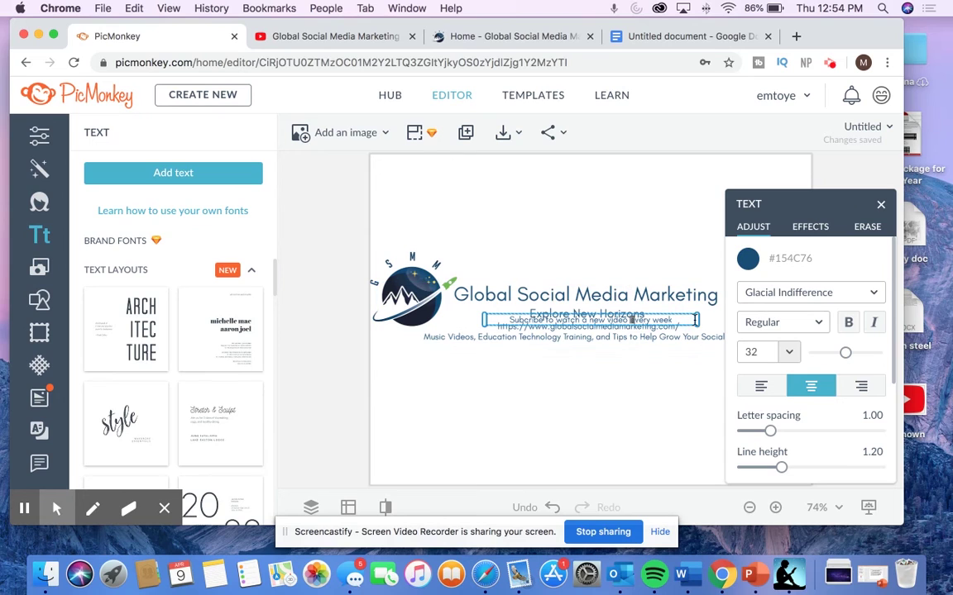
{"action": "left_click_drag", "start_coordinate": [699, 321], "coordinate": [512, 255]}
{"action": "left_click_drag", "start_coordinate": [487, 323], "coordinate": [511, 399]}
{"action": "left_click", "coordinate": [511, 401]}
Move the four-line "Subcribe" text directly above the YouTube logo and shift the main text block slightly higher on the canvas.
{"action": "left_click_drag", "start_coordinate": [587, 310], "coordinate": [582, 276]}
{"action": "left_click", "coordinate": [511, 331]}
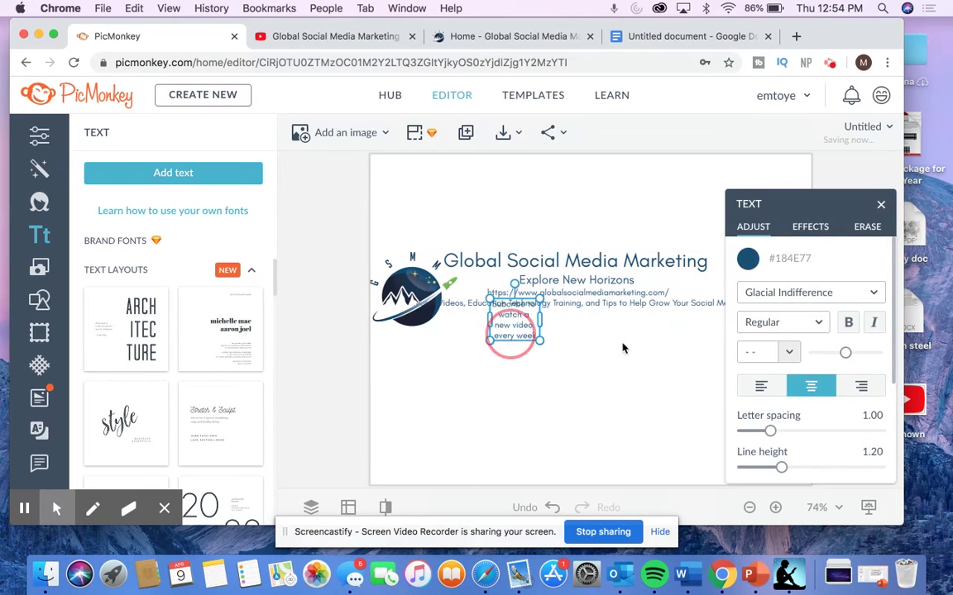
{"action": "left_click_drag", "start_coordinate": [624, 348], "coordinate": [758, 284]}
{"action": "mouse_move", "coordinate": [592, 305]}
{"action": "left_mouse_down"}
{"action": "mouse_move", "coordinate": [592, 319]}
{"action": "mouse_move", "coordinate": [602, 317]}
{"action": "left_mouse_up"}
Move the text settings clear of the canvas and colour the "Subcribe" text #ff0000, sampled from the YouTube logo with the eyedropper.
{"action": "left_click_drag", "start_coordinate": [796, 204], "coordinate": [243, 177]}
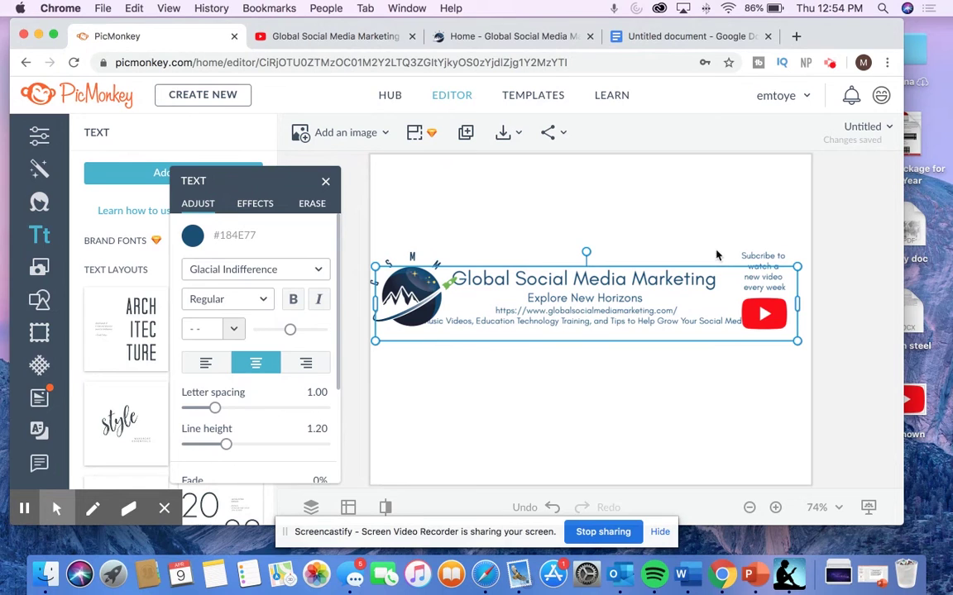
{"action": "left_click", "coordinate": [778, 266]}
{"action": "left_click", "coordinate": [761, 273]}
{"action": "left_click", "coordinate": [192, 235]}
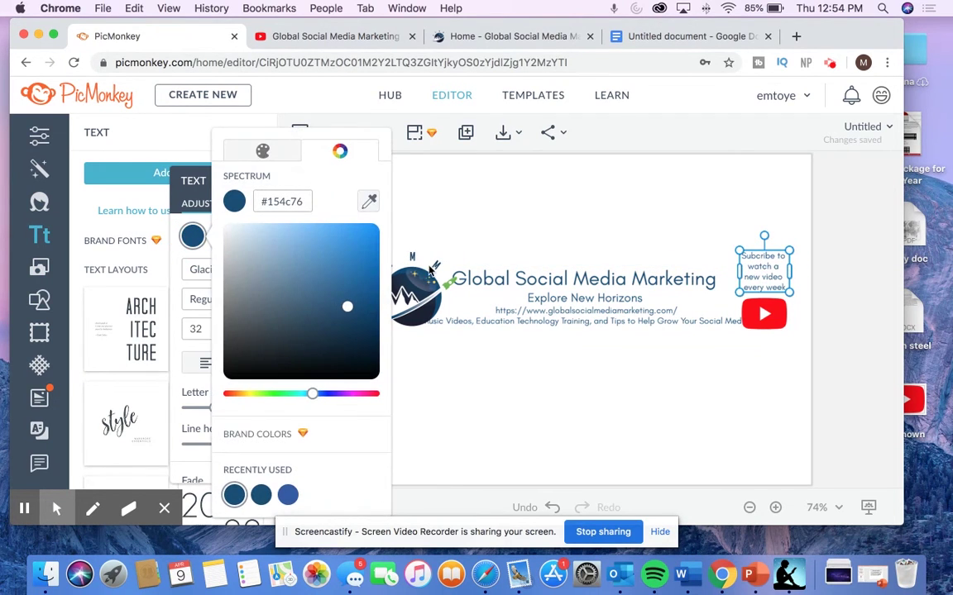
{"action": "left_click", "coordinate": [369, 201]}
{"action": "left_click", "coordinate": [783, 303]}
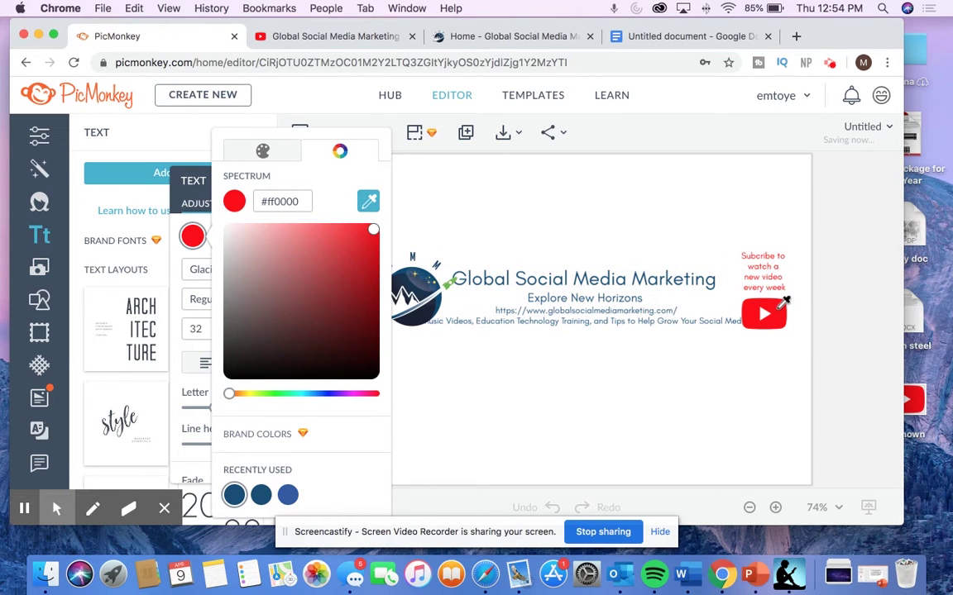
{"action": "left_click", "coordinate": [786, 302]}
{"action": "left_click", "coordinate": [776, 292]}
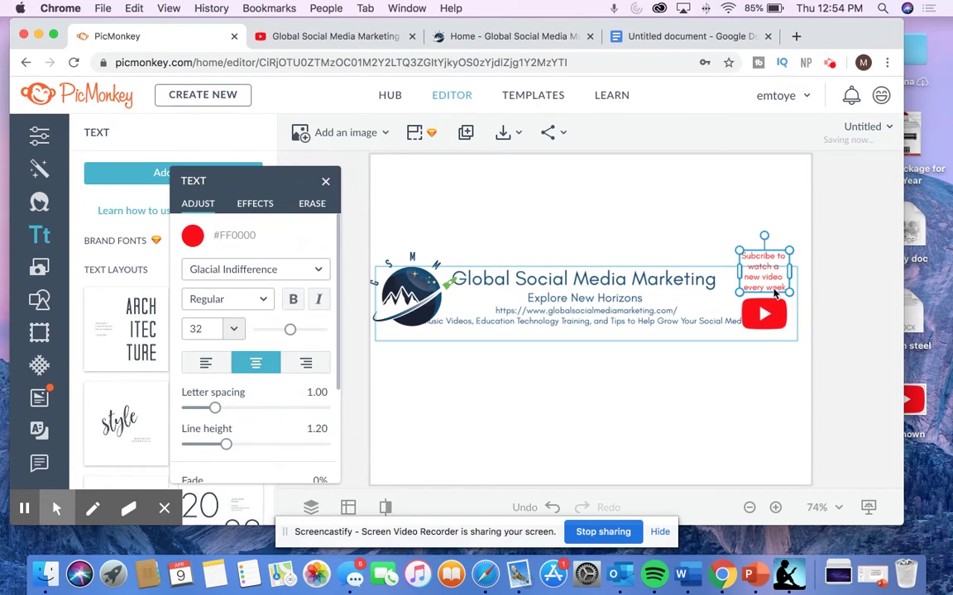
Shift the YouTube logo, the red "Subcribe" text and the main text block slightly to the right on the canvas.
{"action": "left_click_drag", "start_coordinate": [769, 314], "coordinate": [779, 313]}
{"action": "left_click_drag", "start_coordinate": [761, 264], "coordinate": [770, 266]}
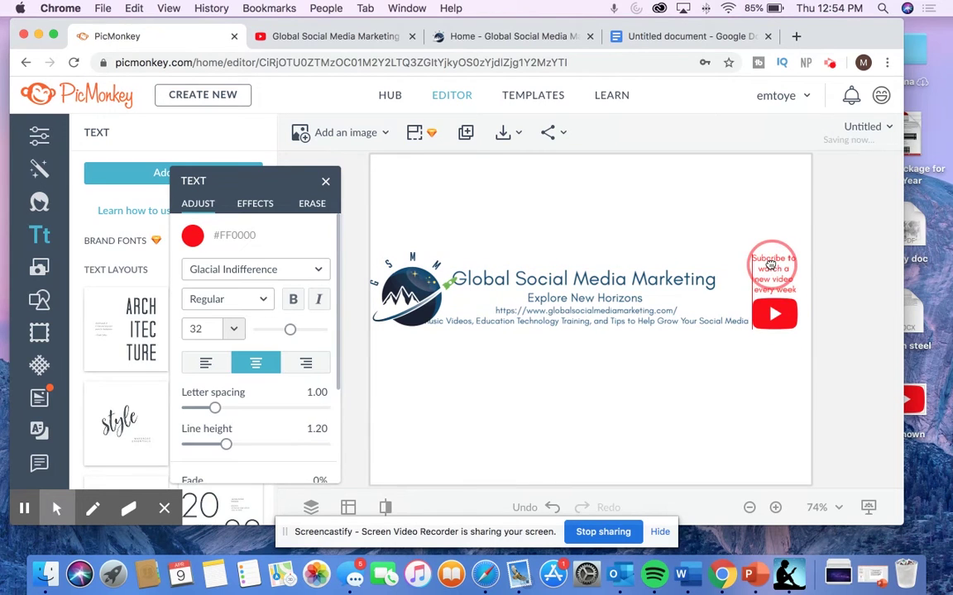
{"action": "left_click_drag", "start_coordinate": [621, 270], "coordinate": [641, 274]}
{"action": "left_click", "coordinate": [643, 294]}
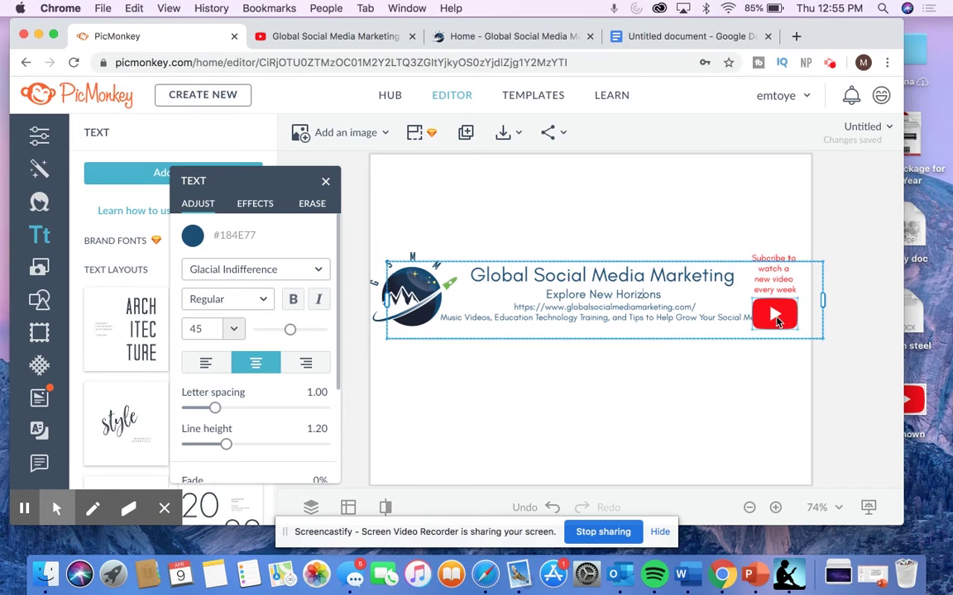
{"action": "left_click", "coordinate": [781, 319]}
{"action": "left_click", "coordinate": [755, 308]}
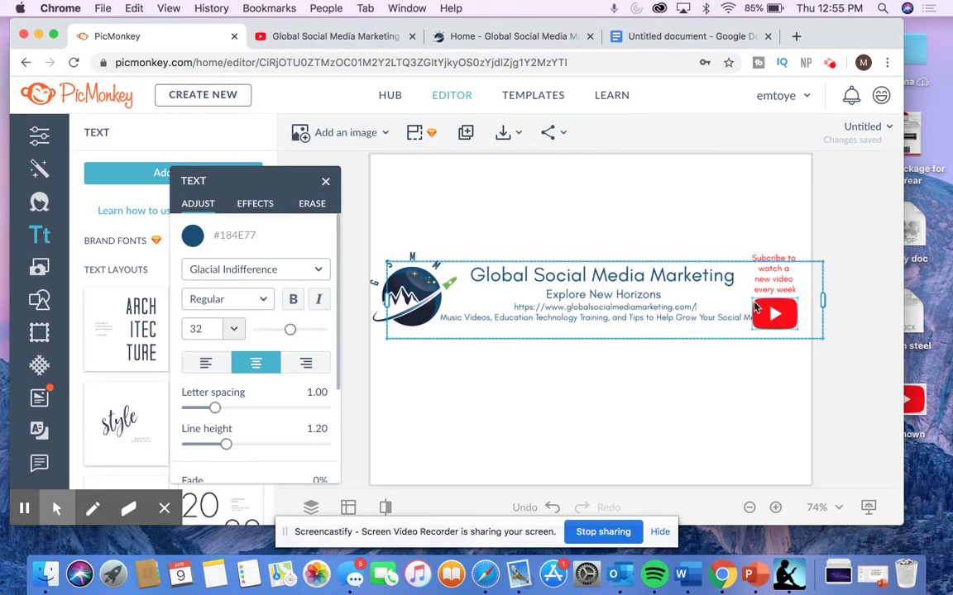
Compare the PicMonkey banner layout with the existing banner on the YouTube channel page, and check the design's image name.
{"action": "left_click", "coordinate": [518, 246]}
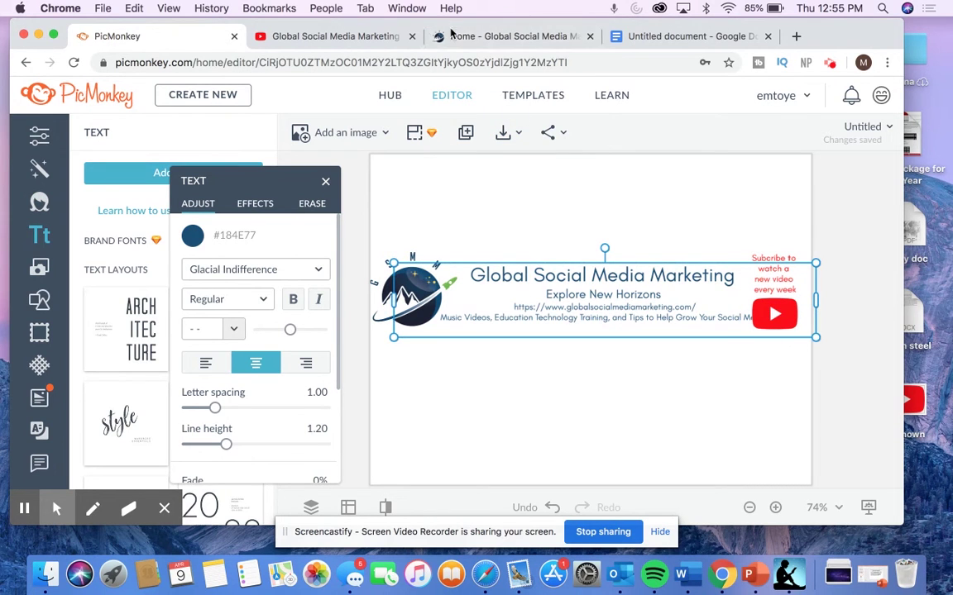
{"action": "left_click", "coordinate": [322, 35]}
{"action": "mouse_move", "coordinate": [482, 235]}
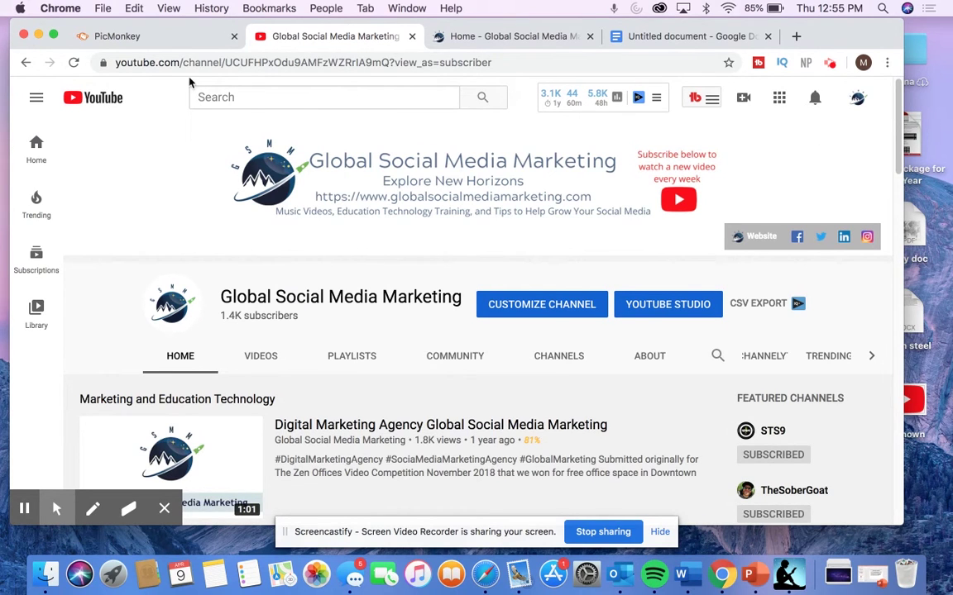
{"action": "left_click", "coordinate": [172, 35]}
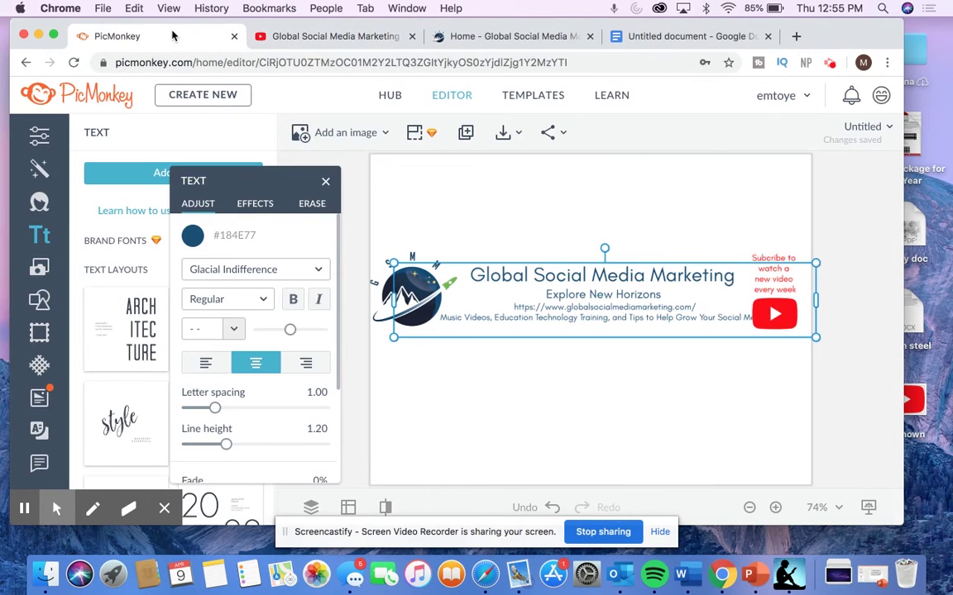
{"action": "left_click", "coordinate": [863, 127]}
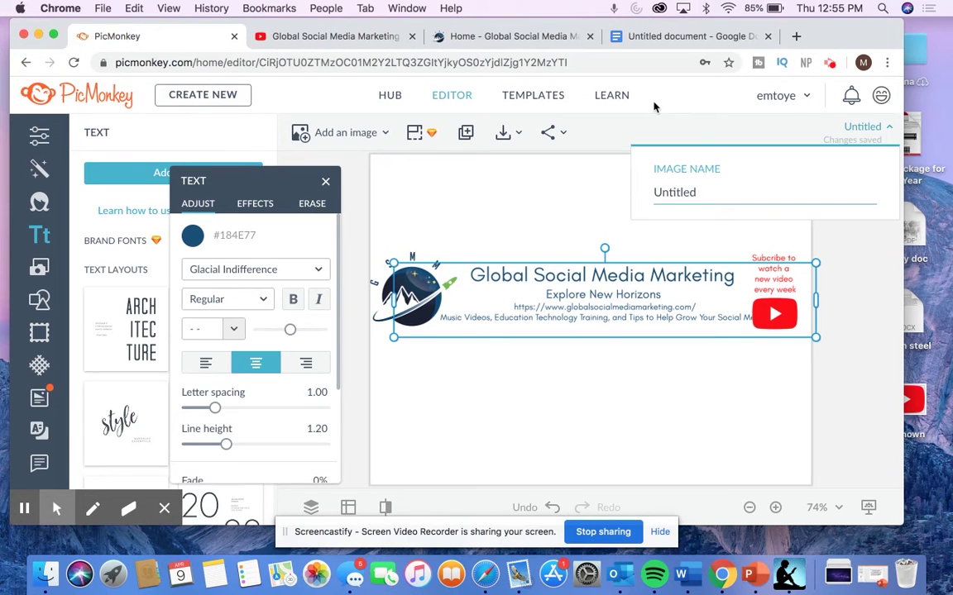
{"action": "left_click", "coordinate": [712, 114]}
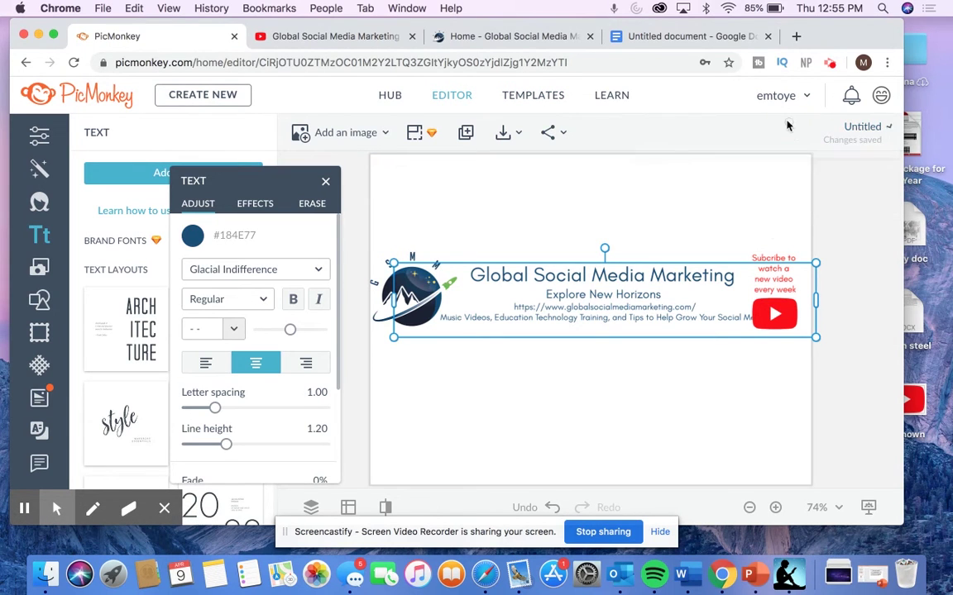
Switch to the YouTube channel page, start editing the channel art and show the account's own photos.
{"action": "left_click", "coordinate": [360, 42]}
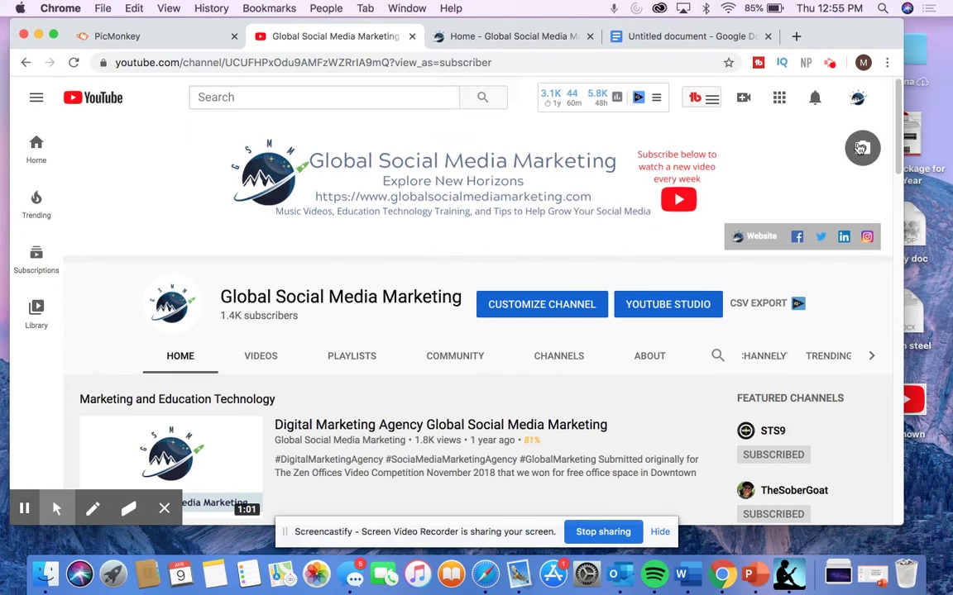
{"action": "left_click", "coordinate": [861, 148]}
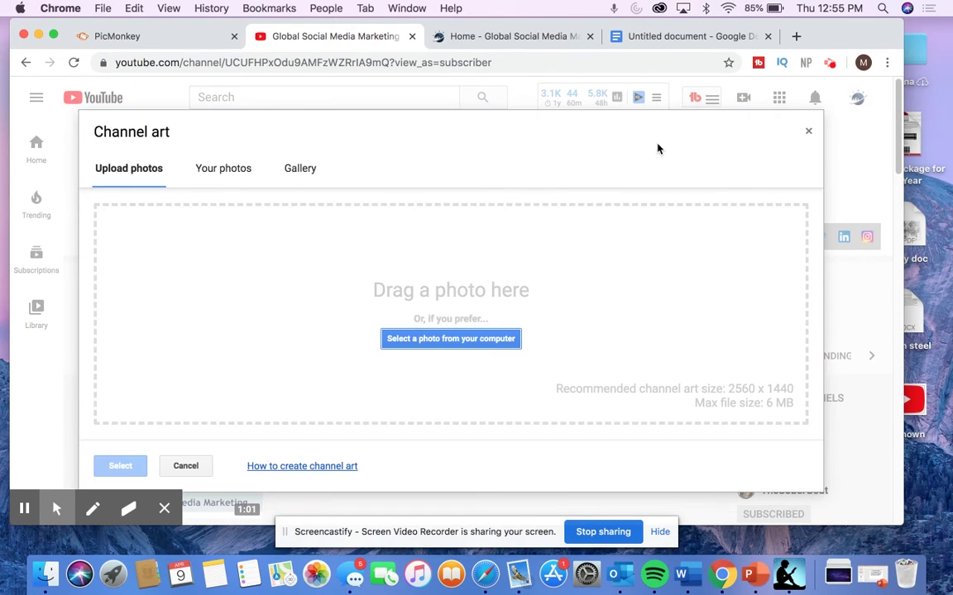
{"action": "left_click", "coordinate": [244, 169]}
{"action": "left_click", "coordinate": [149, 170]}
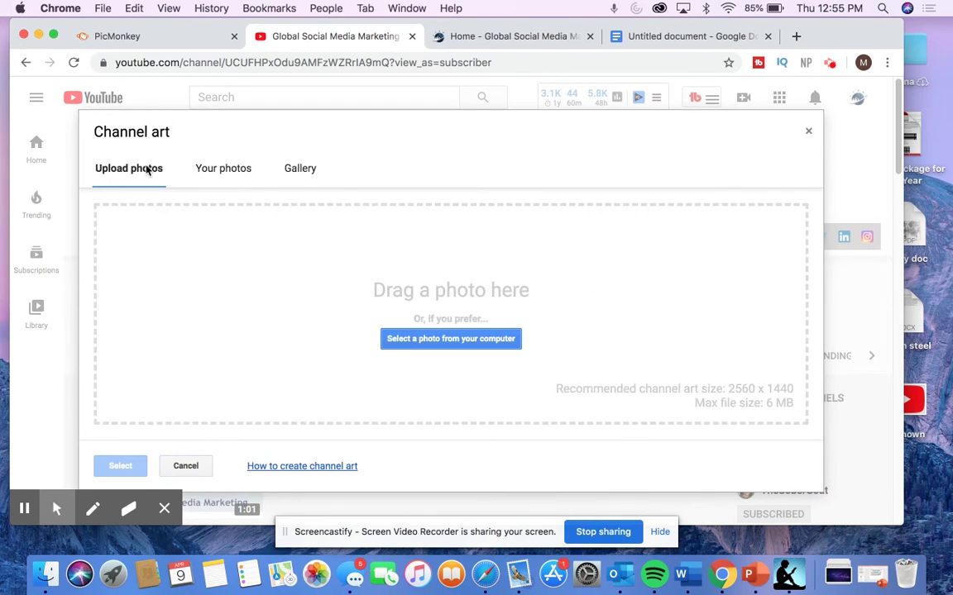
{"action": "left_click", "coordinate": [207, 166]}
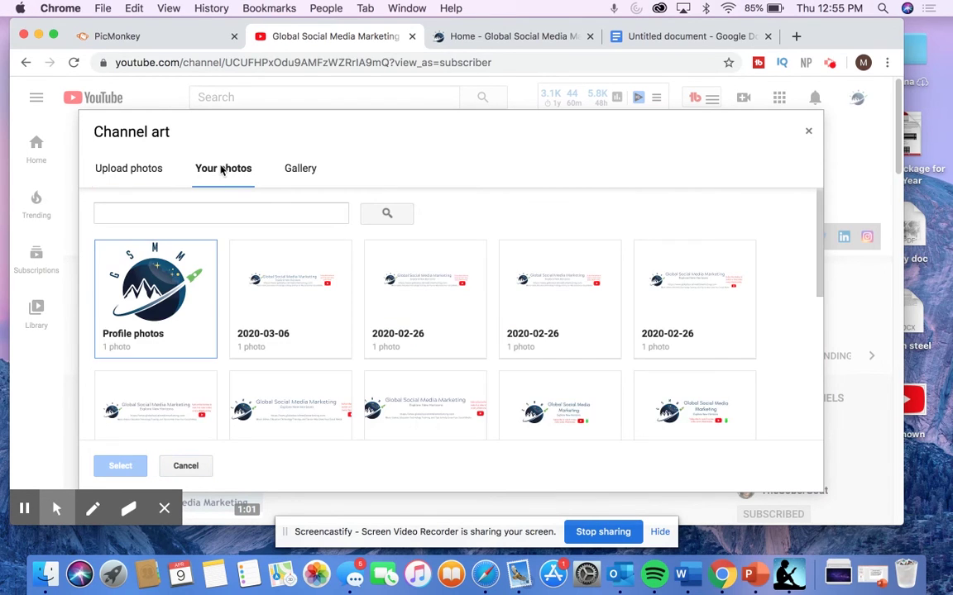
Choose the banner photo from the 2020-03-06 album, open its crop adjustment and apply the full image as channel art.
{"action": "left_click", "coordinate": [323, 322]}
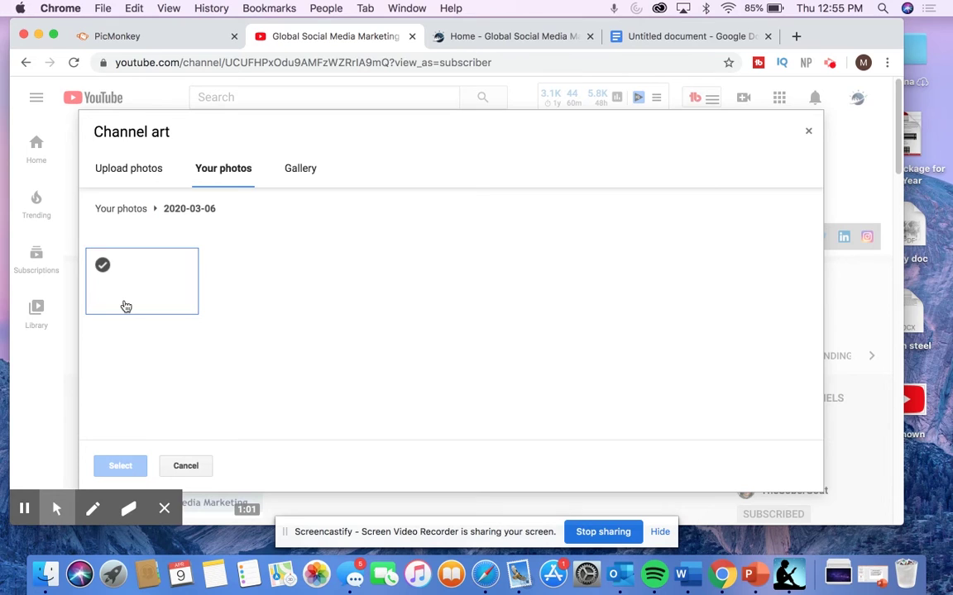
{"action": "left_click", "coordinate": [114, 277]}
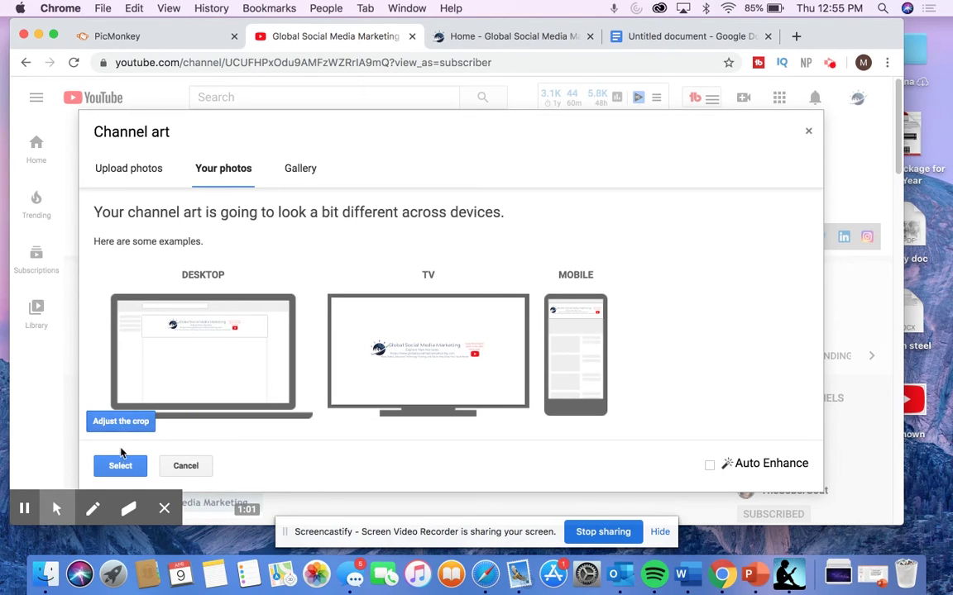
{"action": "left_click", "coordinate": [126, 422]}
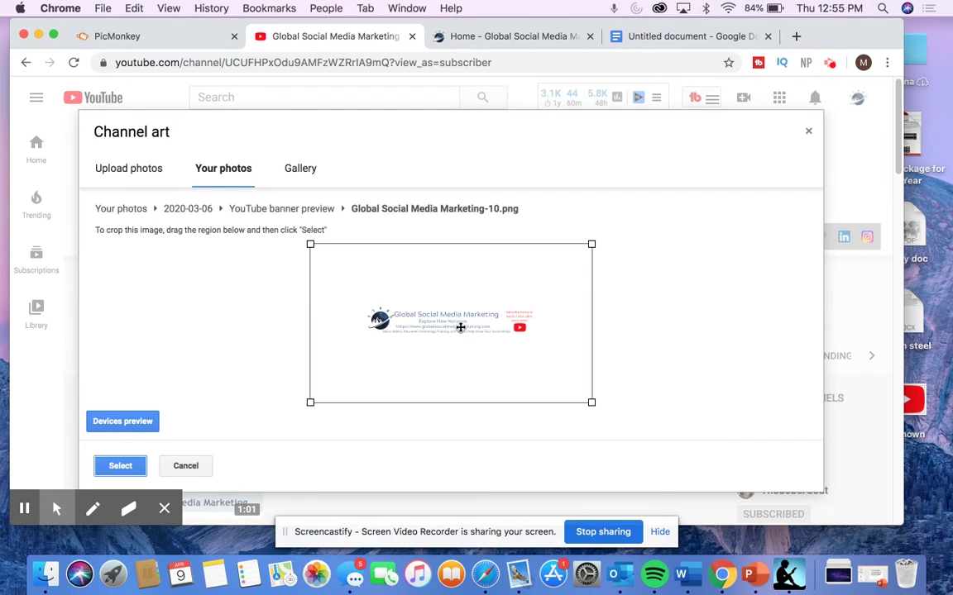
{"action": "left_click", "coordinate": [121, 467]}
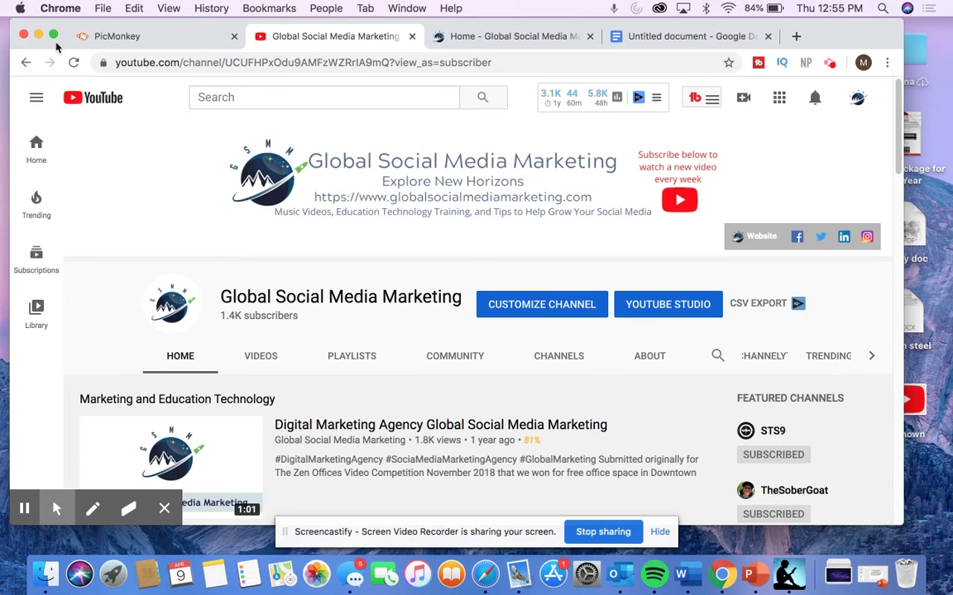
{"action": "left_click", "coordinate": [118, 38]}
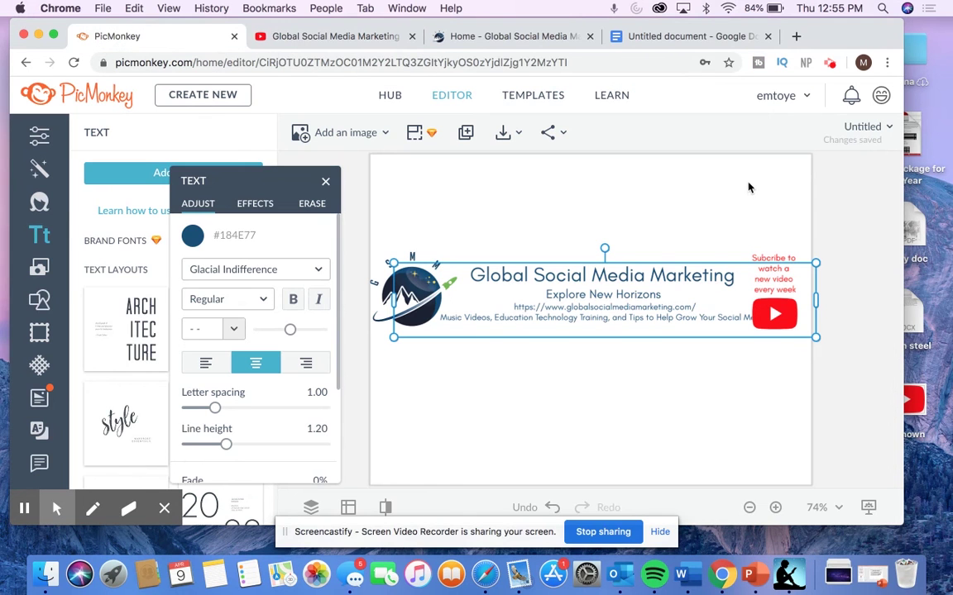
{"action": "right_click", "coordinate": [830, 64]}
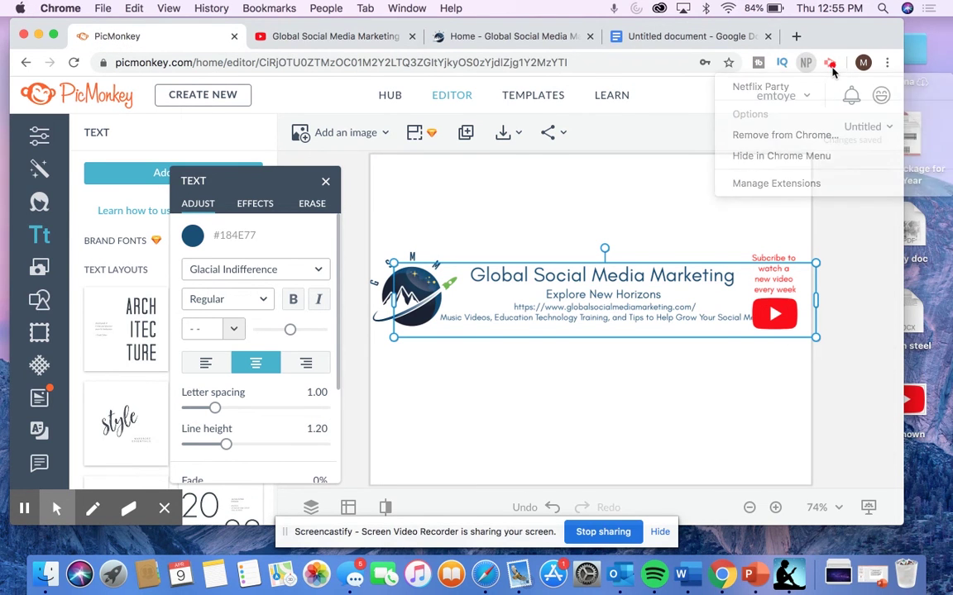